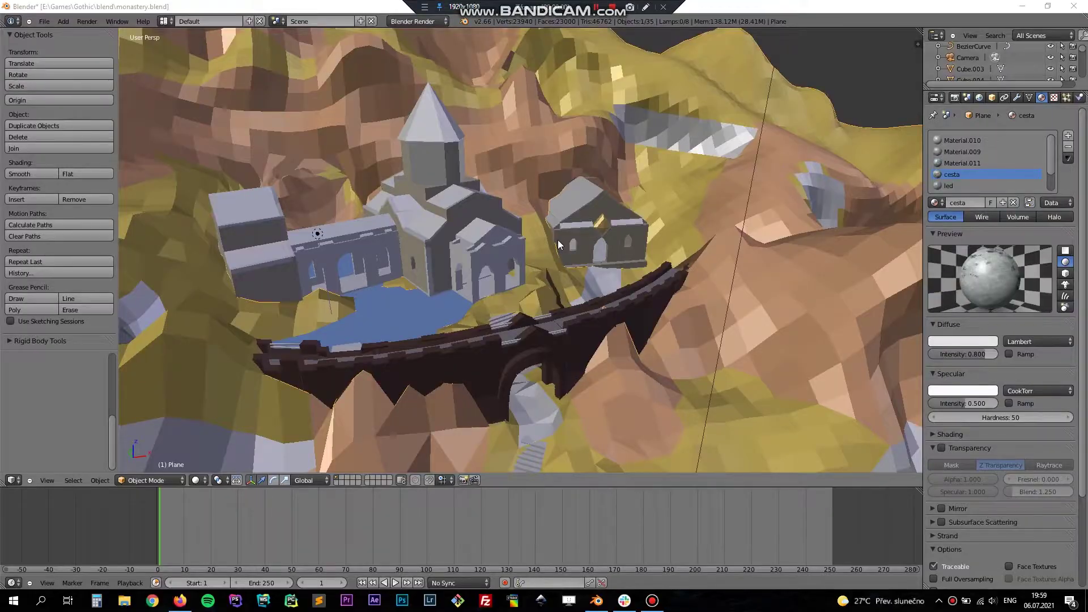
Examine the monastery and the surrounding mountain terrain model from a distance
scroll(558, 245, down, 8)
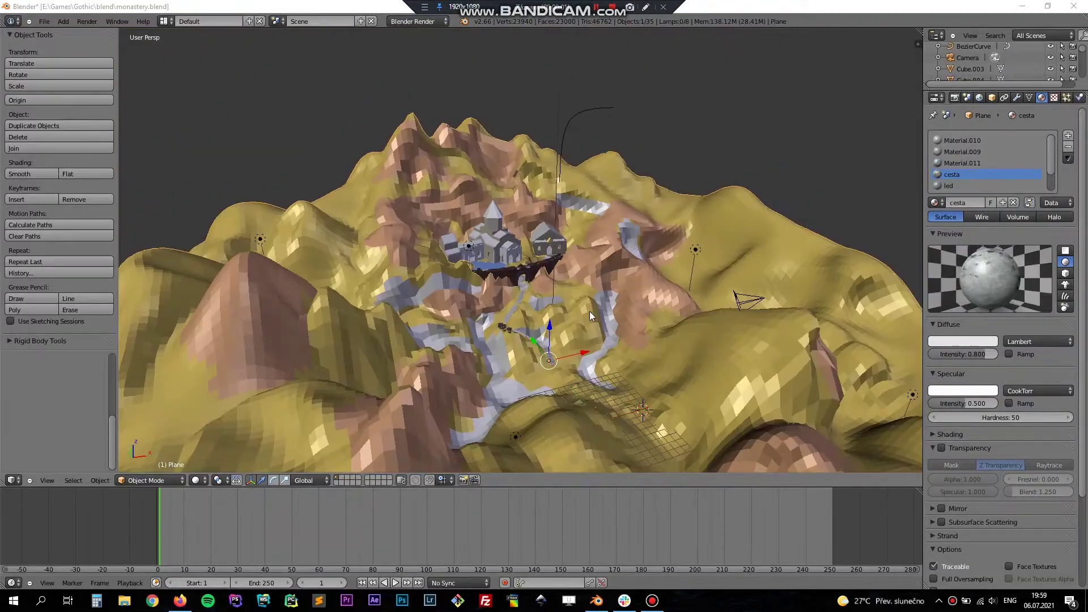
click(220, 431)
drag(628, 359, 549, 366)
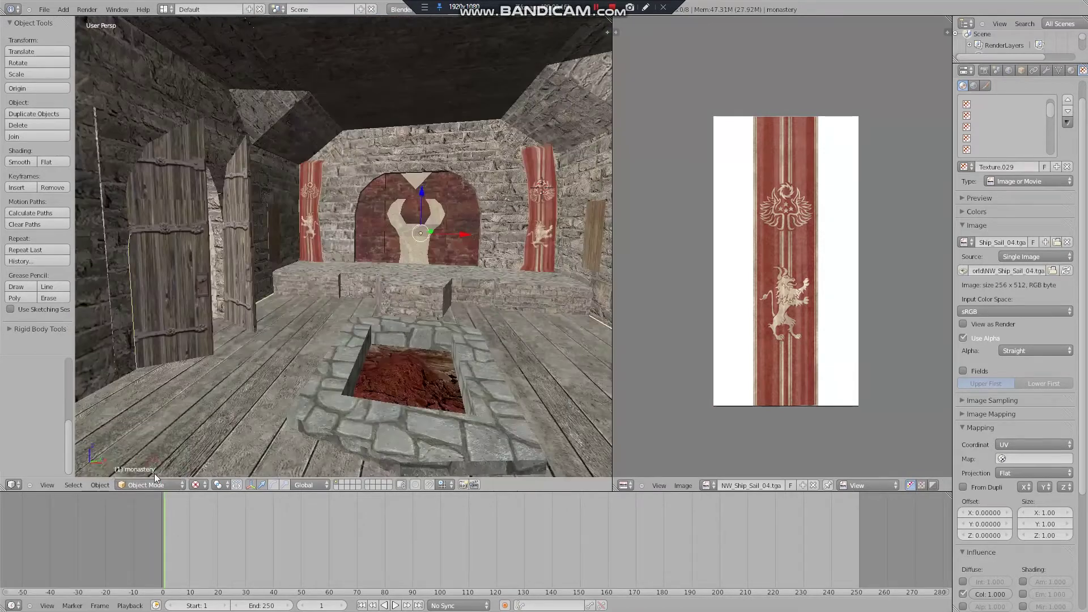
Inspect the mesh and UV mapping of the lion banner inside the monastery hall
key(Tab)
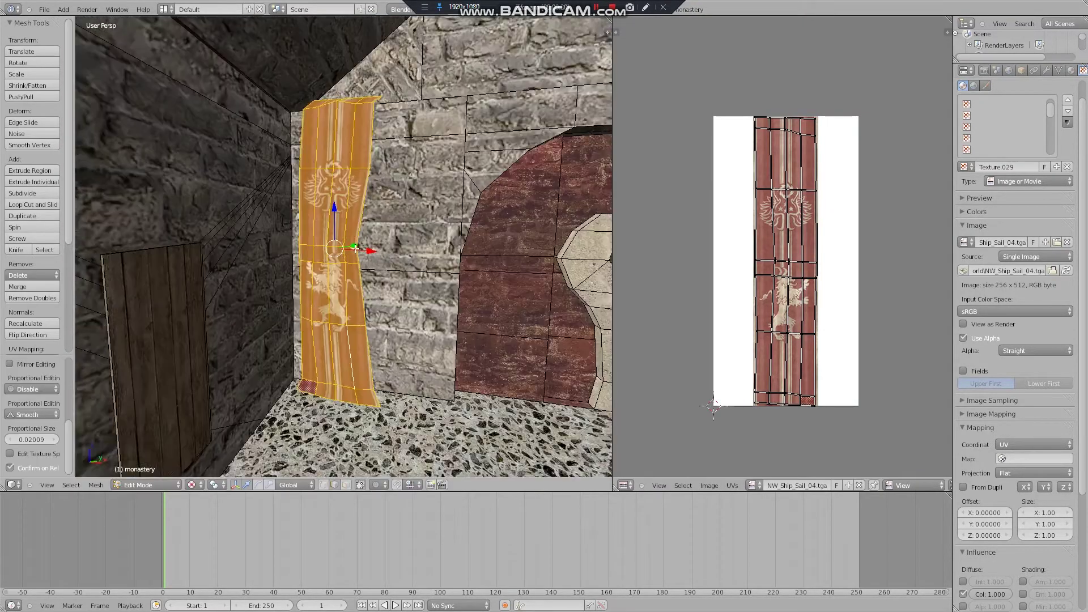
key(Tab)
scroll(365, 352, down, 3)
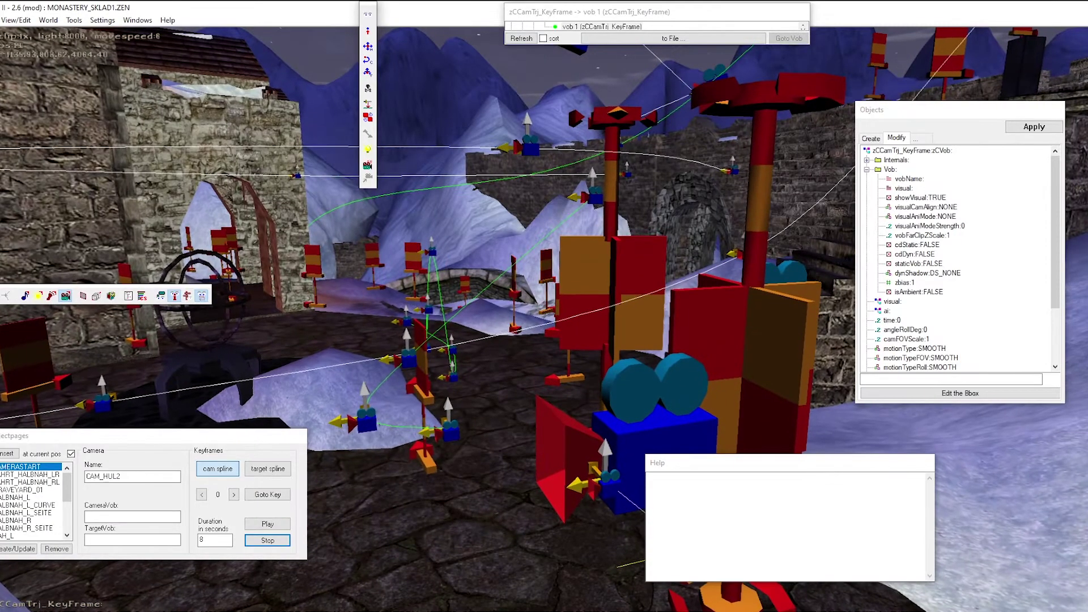
Select the CAM_HUL2 camera in the level, play back its camera path and stop the playback
click(640, 434)
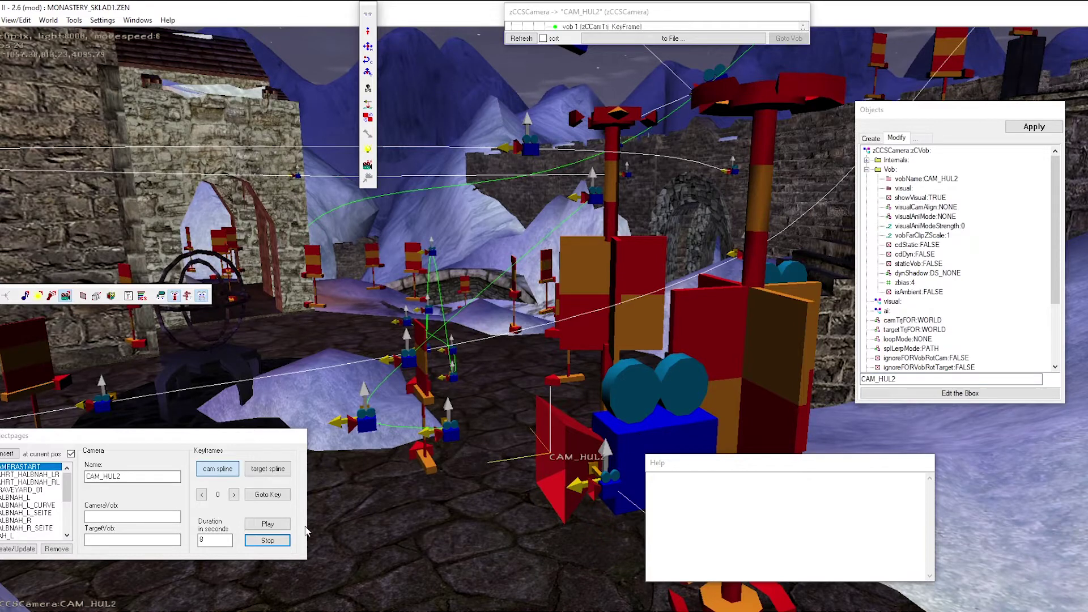
click(267, 524)
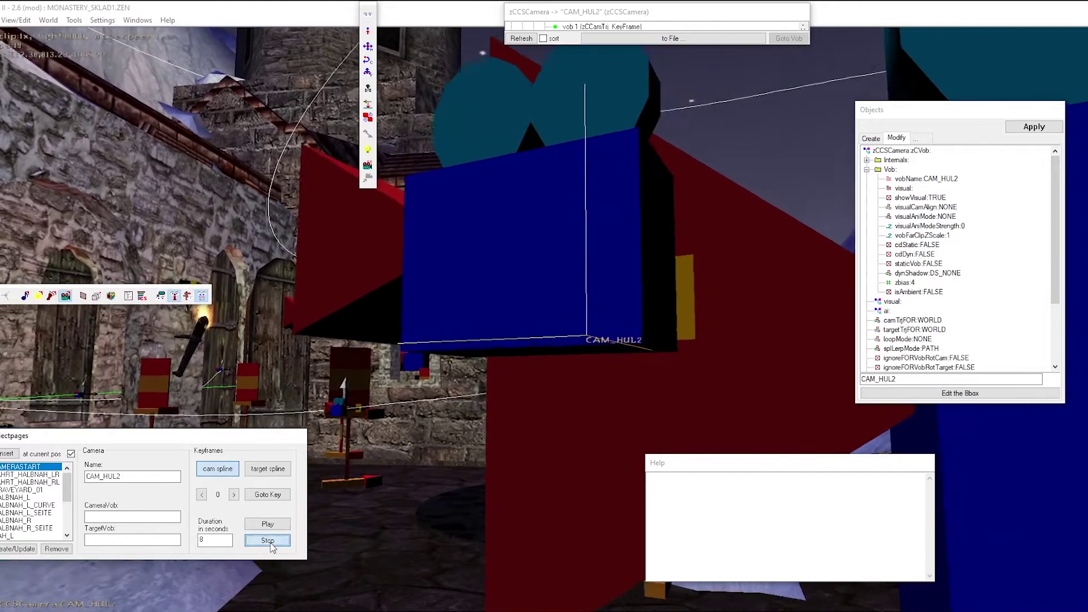
click(270, 542)
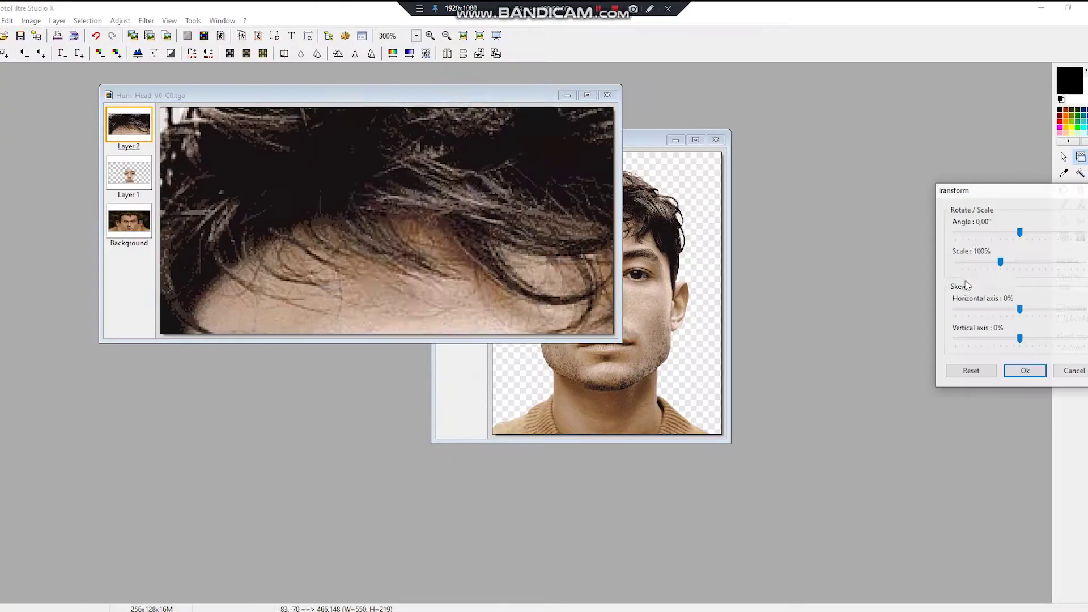
Apply the hair layer's transform and paste the portrait's copied hair section twice as new layers in Hum_Head_V6_C0.tga
key(Return)
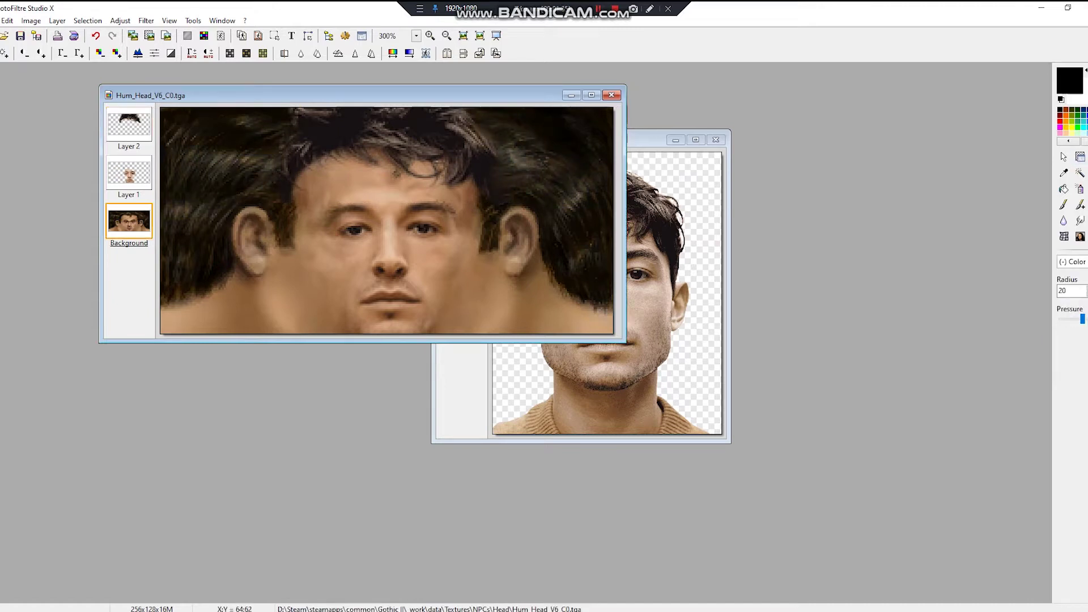
right_click(651, 194)
click(691, 243)
click(363, 95)
key(ctrl+v)
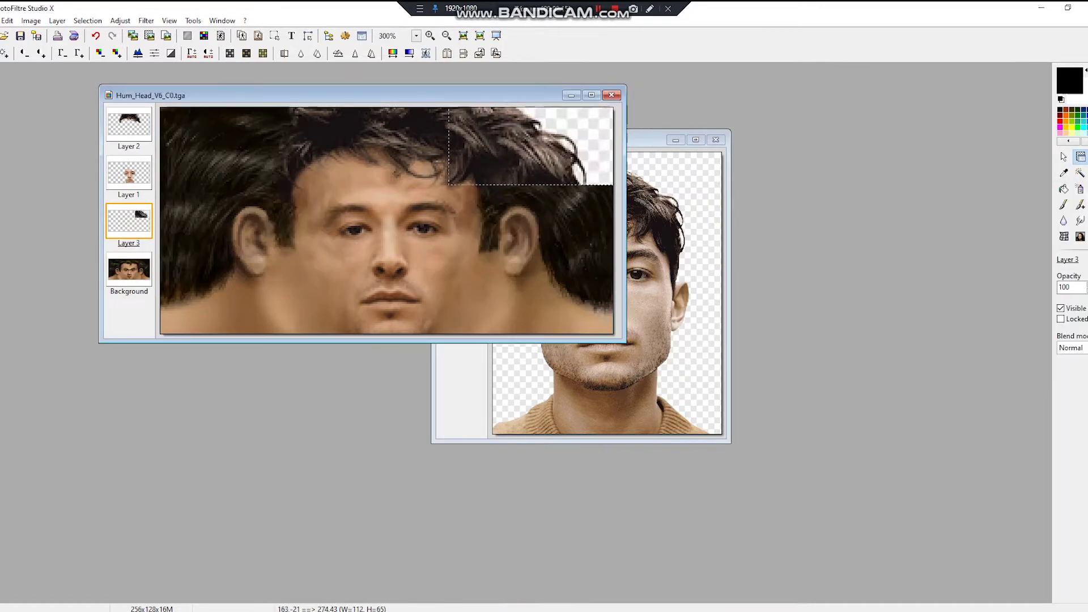
key(ctrl+v)
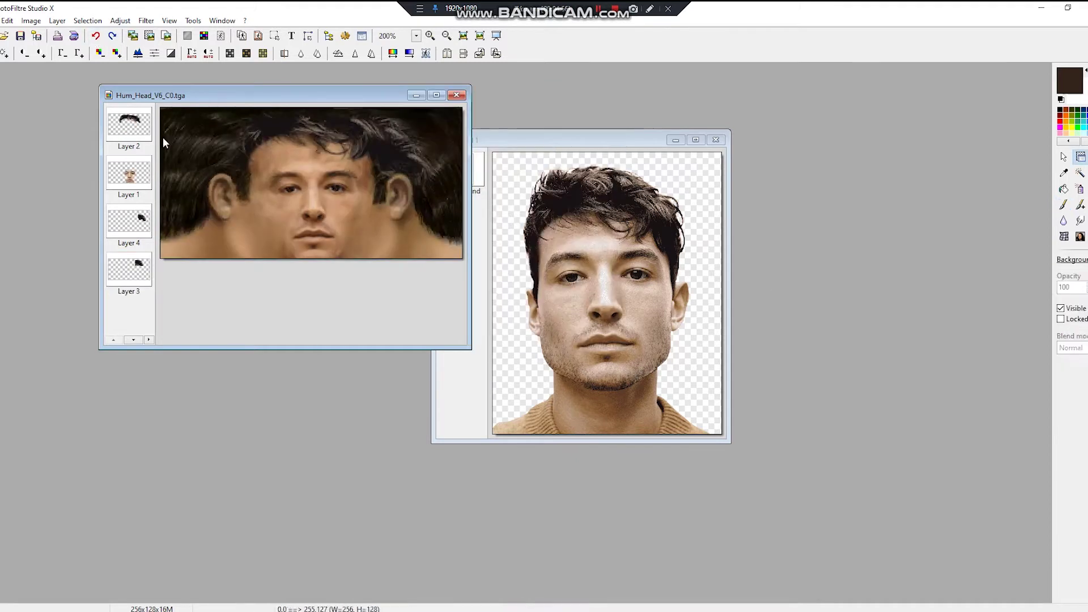
Toggle the visibility of the pasted face layer, Layer 1, in Hum_Head_V6_C0.tga
right_click(143, 180)
click(171, 183)
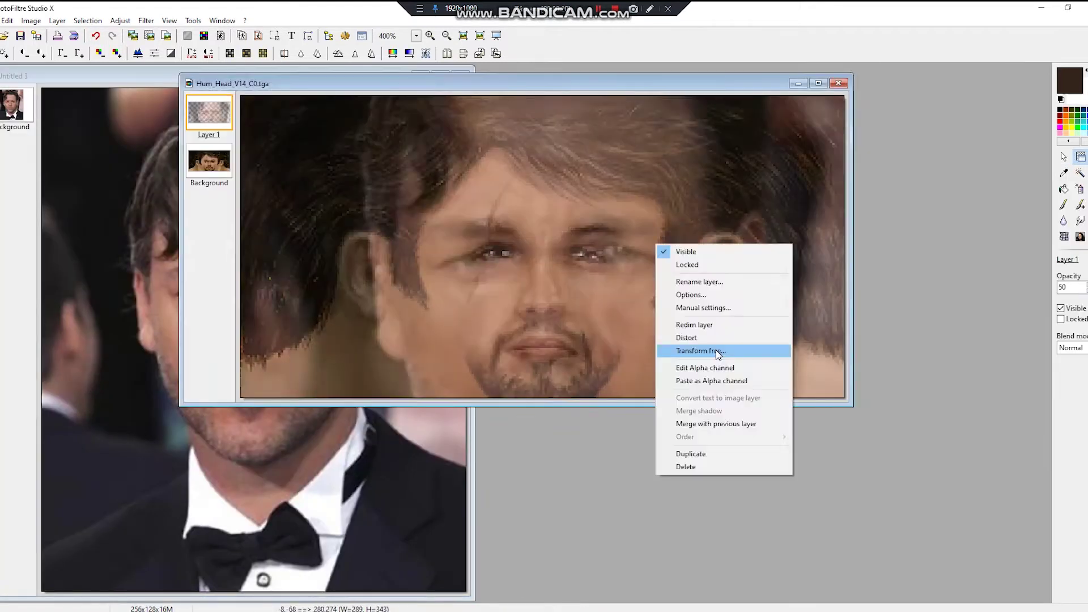
Free-transform the semi-transparent face layer in Hum_Head_V14_C0.tga and erase the forehead area of the pasted hair layer
click(717, 352)
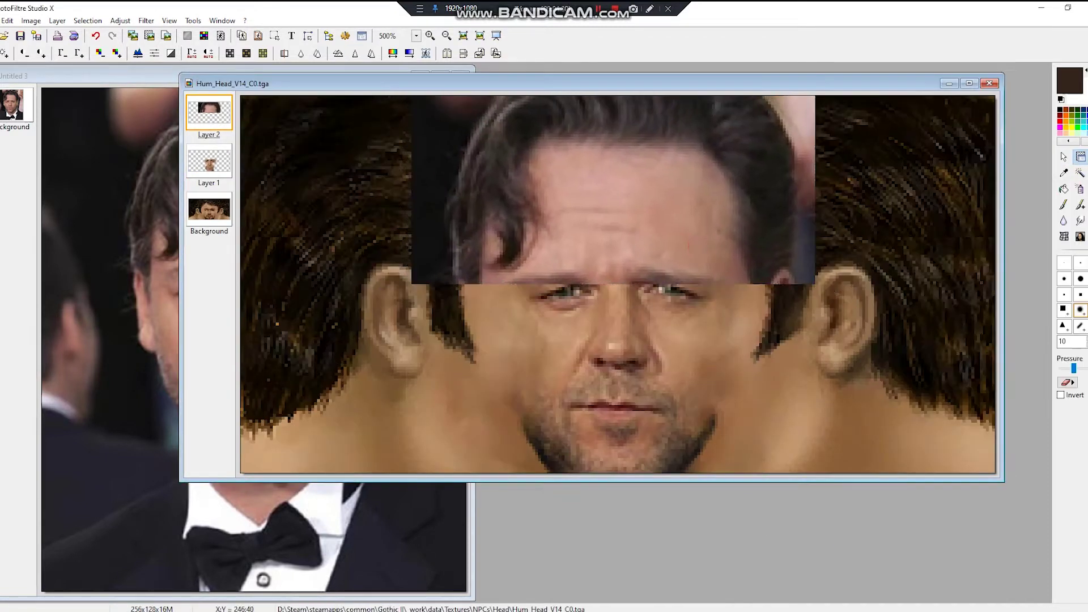
click(615, 152)
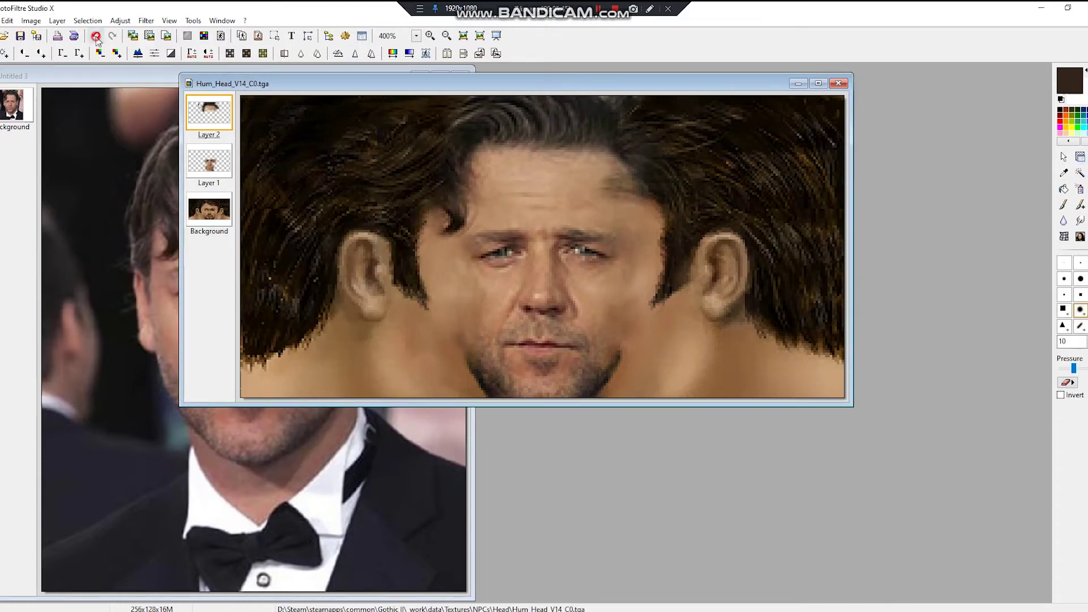
Undo the last edit on the hair layer and select the Background layer of the head texture
click(96, 37)
click(209, 210)
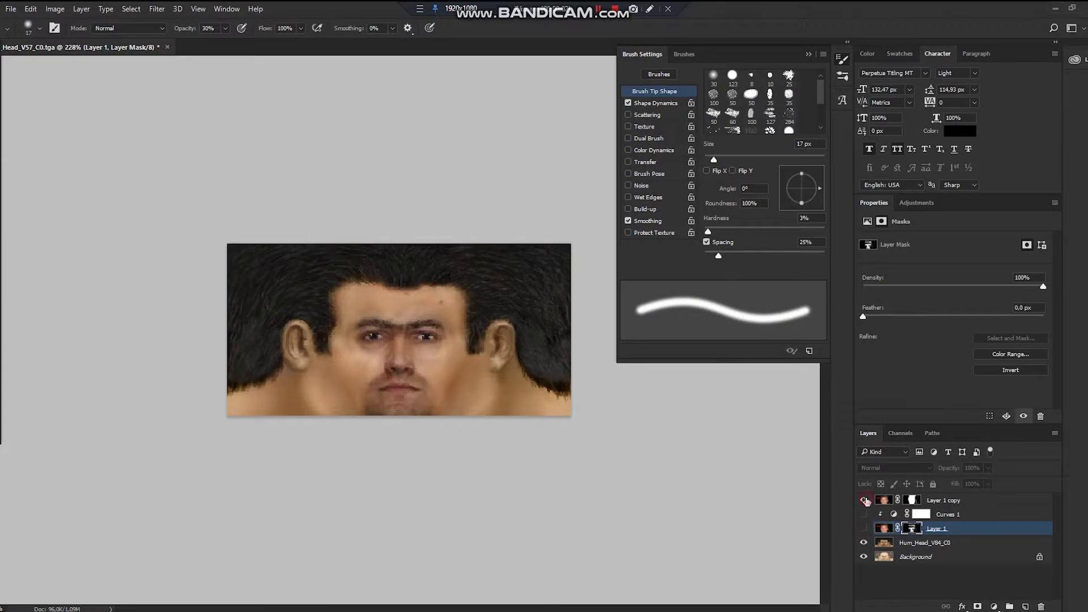
Toggle the Layer 1 copy face layer's visibility to compare it with the underlying head texture
click(864, 500)
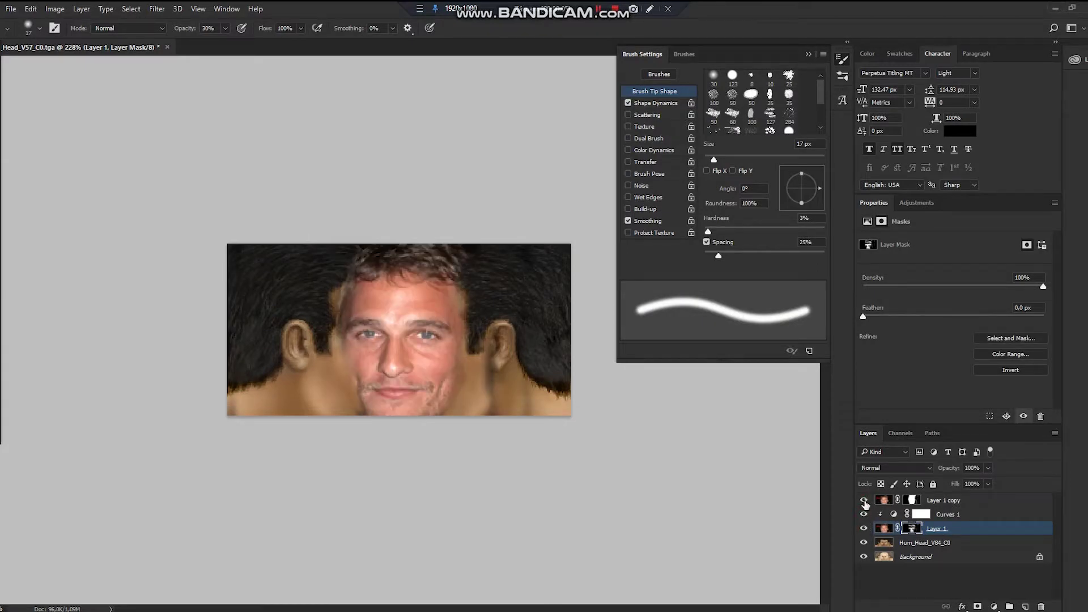
click(864, 501)
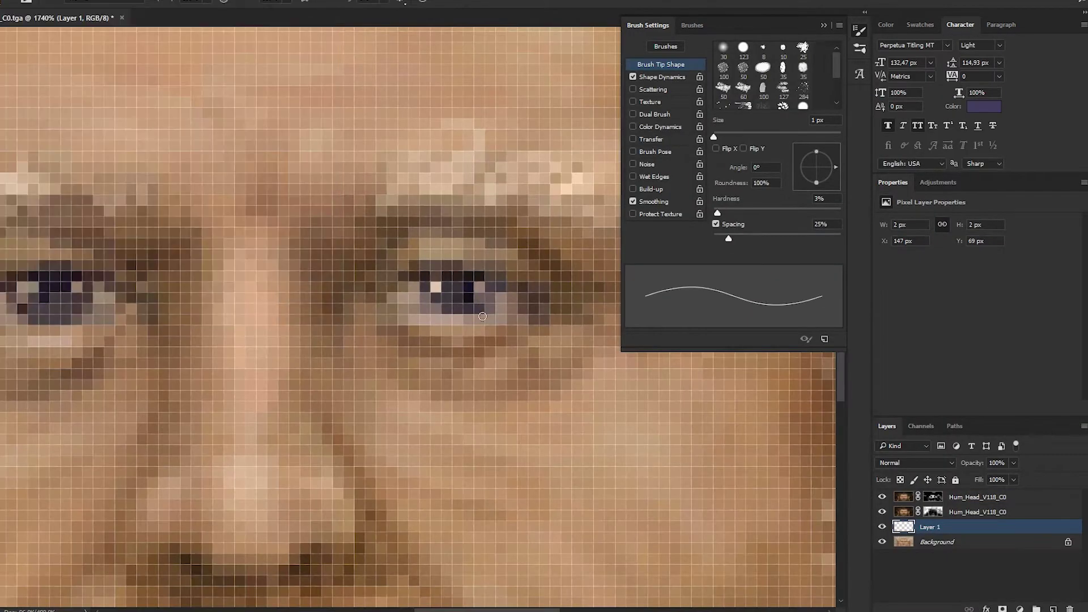
Paint the iris pixels on Layer 1 with a 1 px brush and toggle the top head layer to check the face
click(428, 289)
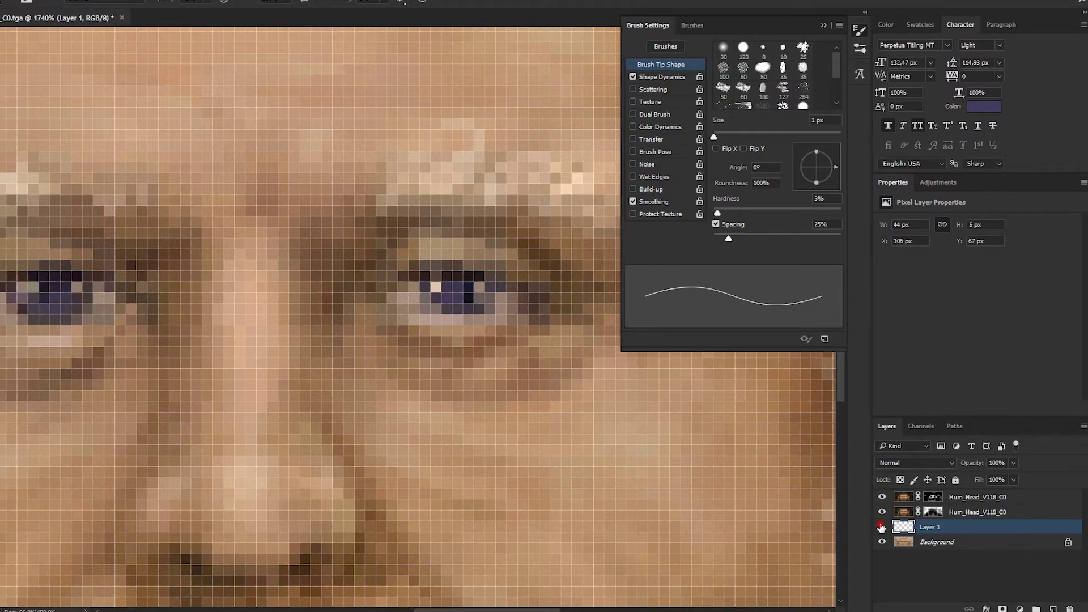
scroll(655, 393, down, 8)
mouse_move(881, 496)
mouse_down()
mouse_move(881, 512)
mouse_move(881, 497)
mouse_up()
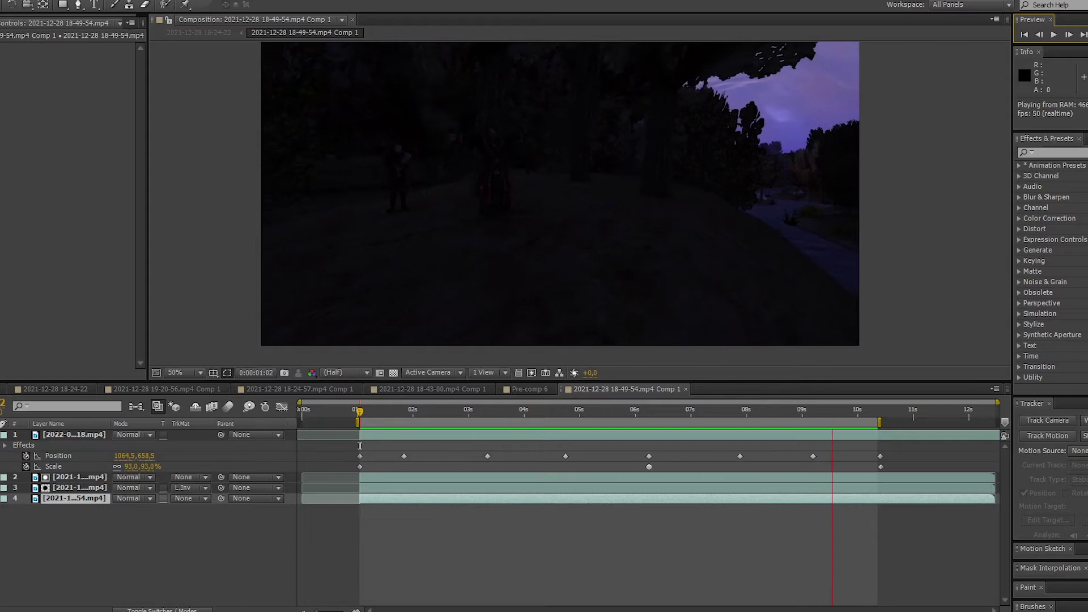
Stop the preview, select the masked forest footage on layer 2 and check its look up to 0:00:10:17
key(space)
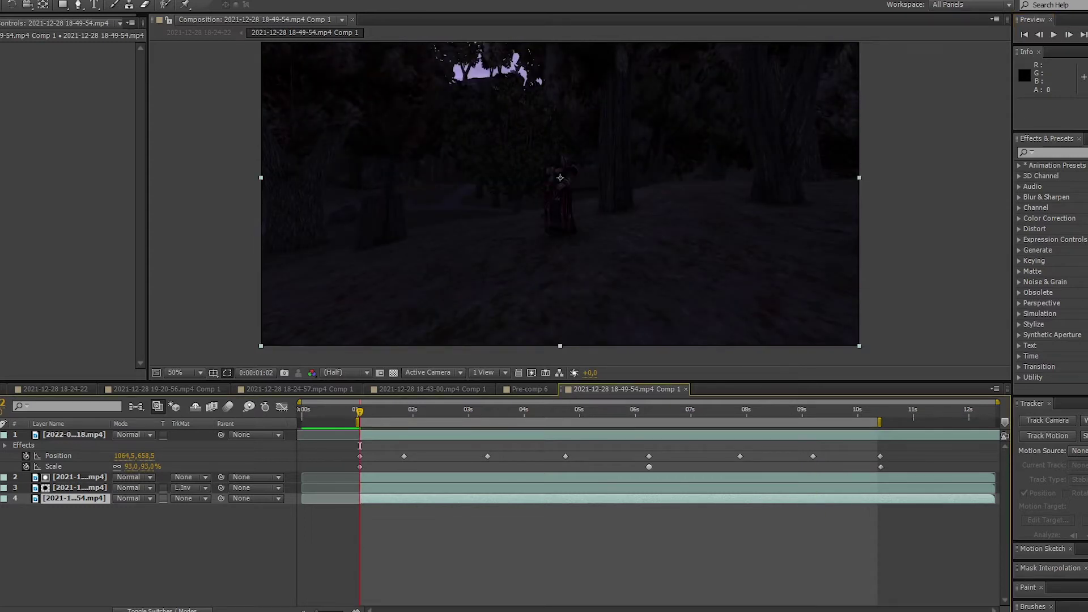
key(ctrl+Up)
key(ctrl+Up)
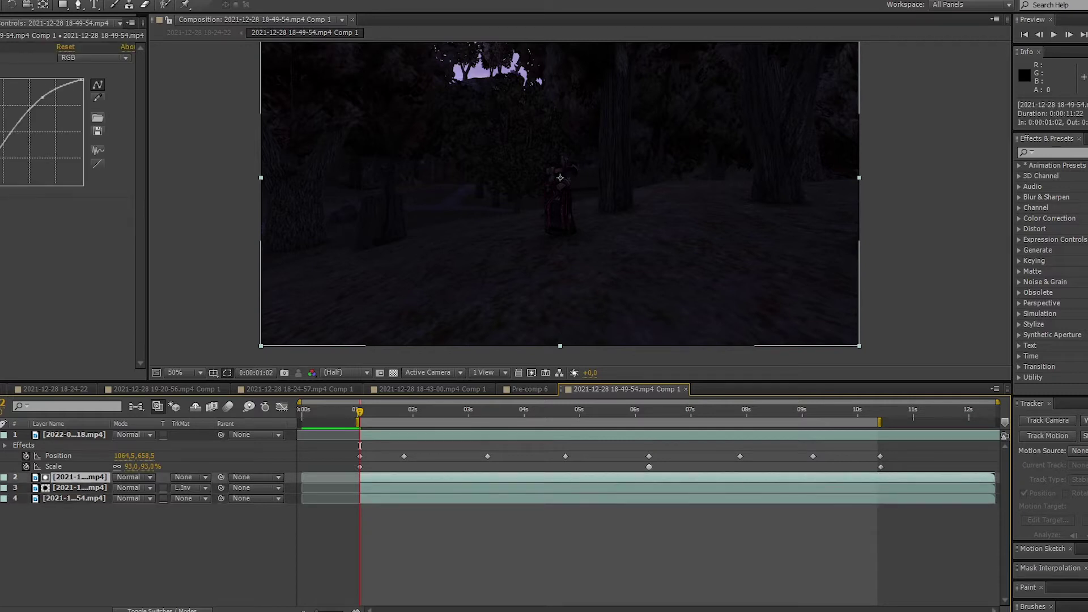
drag(357, 417, 876, 446)
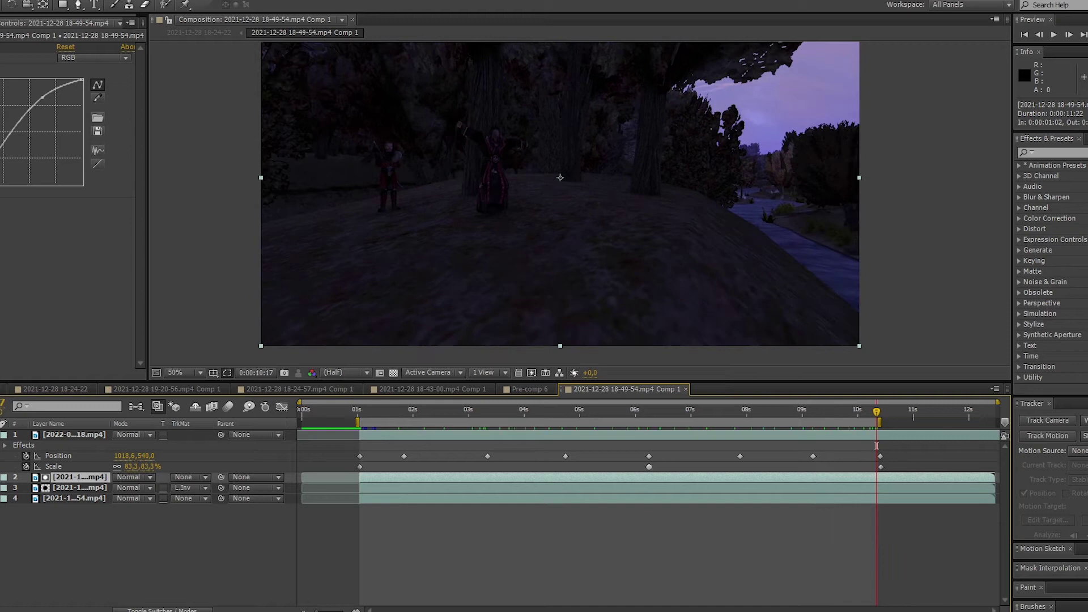
click(71, 435)
drag(877, 424, 853, 446)
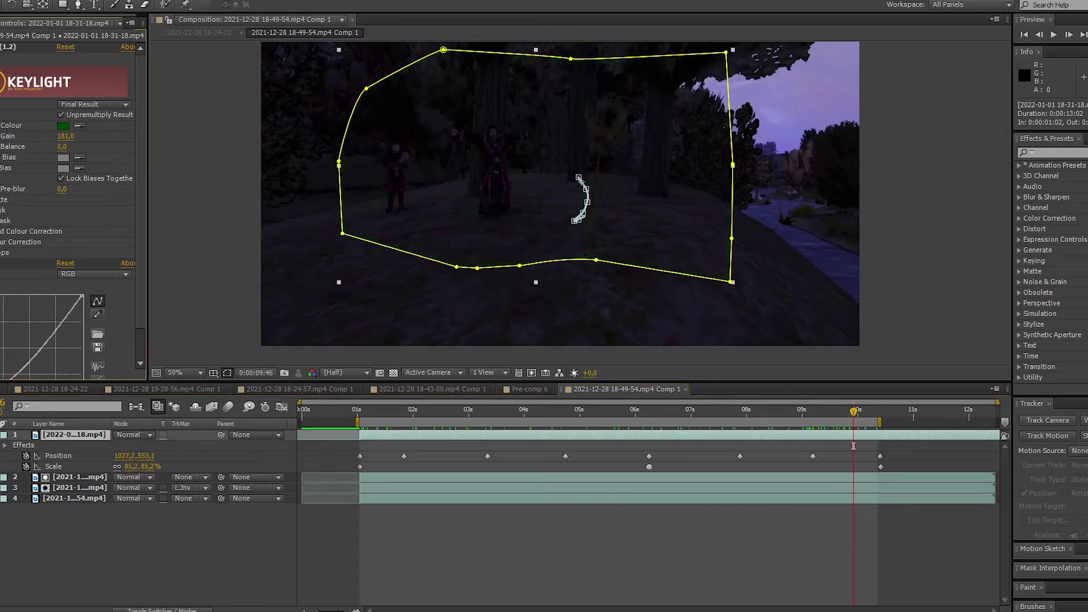
scroll(21, 335, down, 1)
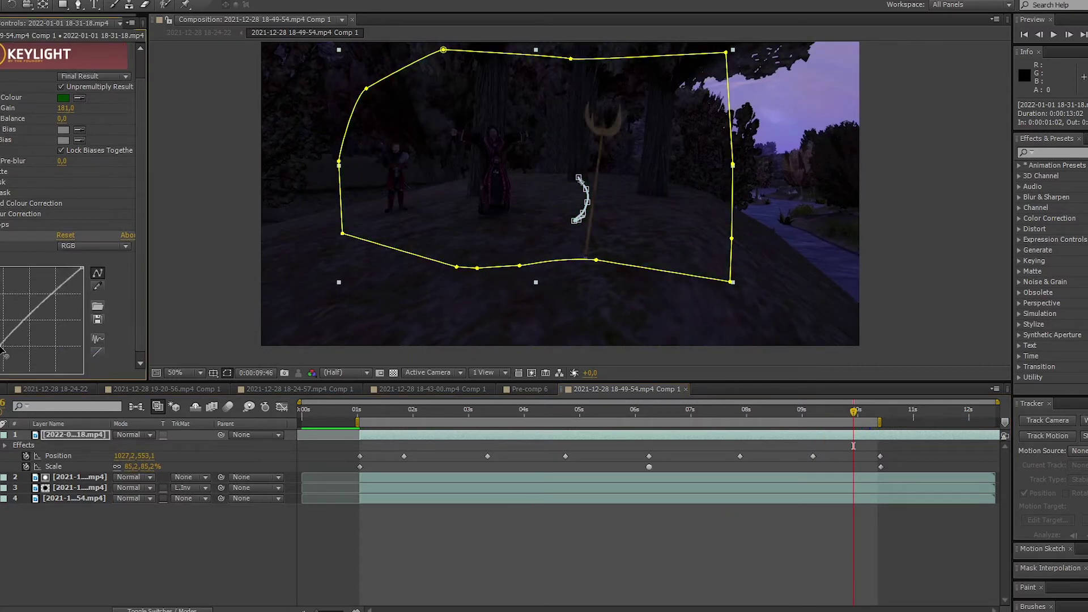
key(KP_0)
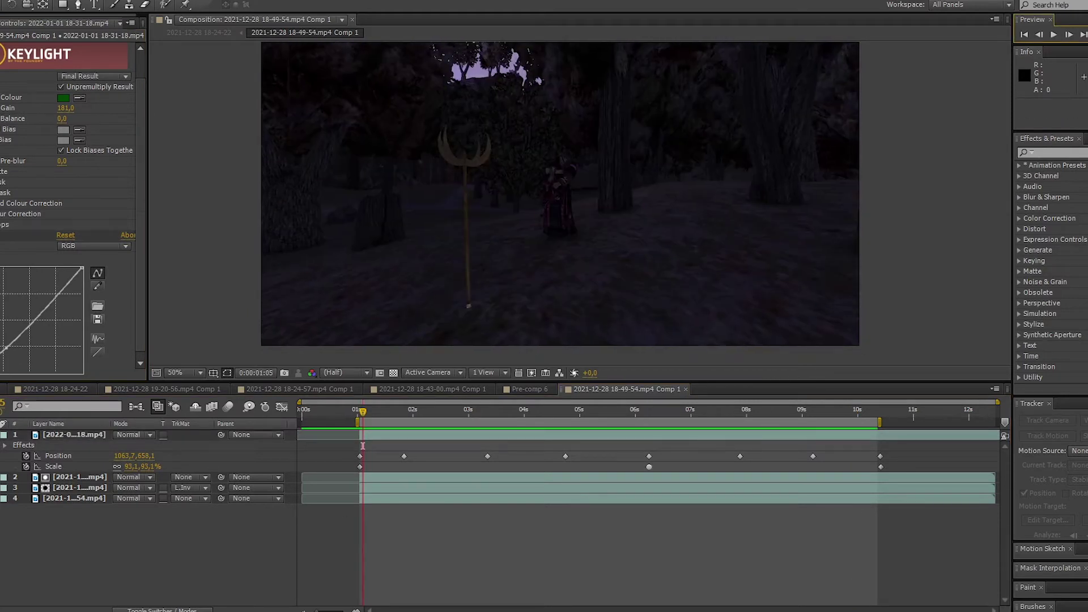
Create a medium royal blue solid and draw a diamond-shaped mask on it above the staff's prongs
key(ctrl+y)
click(75, 186)
key(Return)
click(119, 219)
scroll(412, 168, up, 4)
click(367, 202)
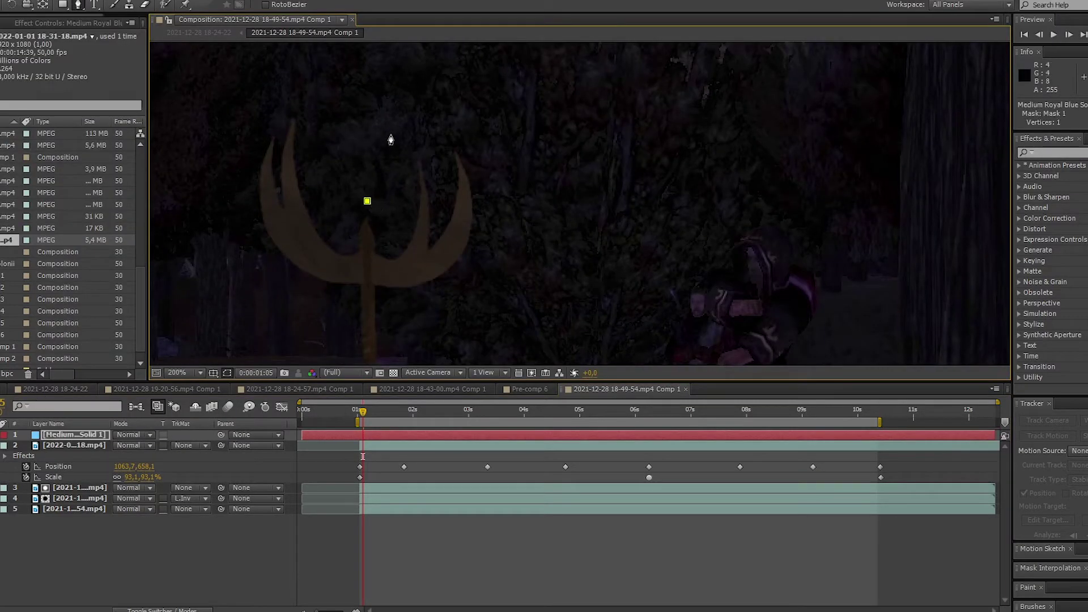
click(414, 187)
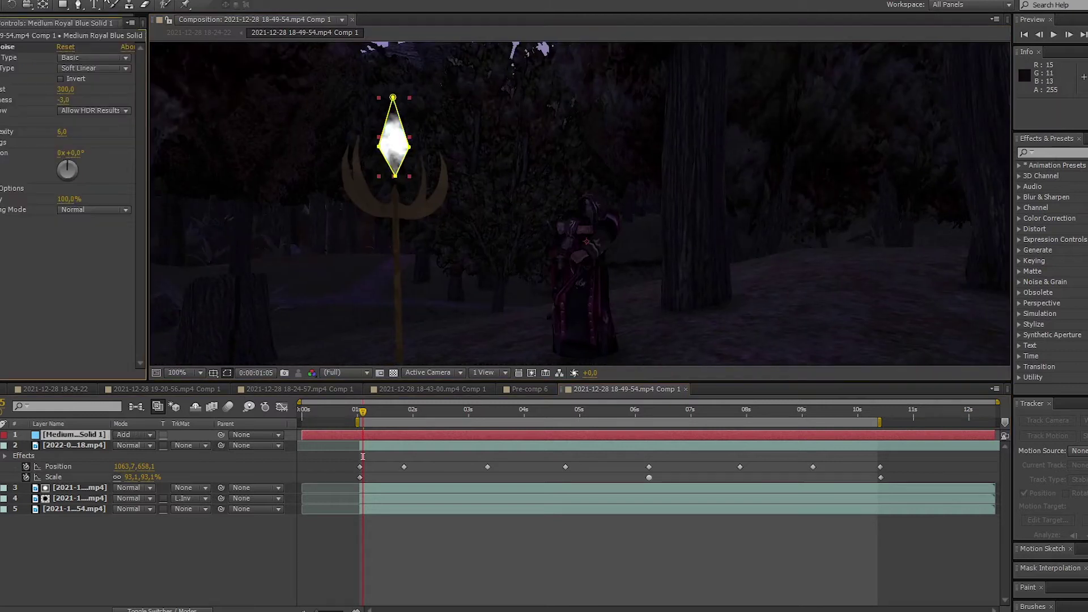
Apply the Emboss effect to the diamond-masked solid
click(80, 0)
mouse_move(127, 250)
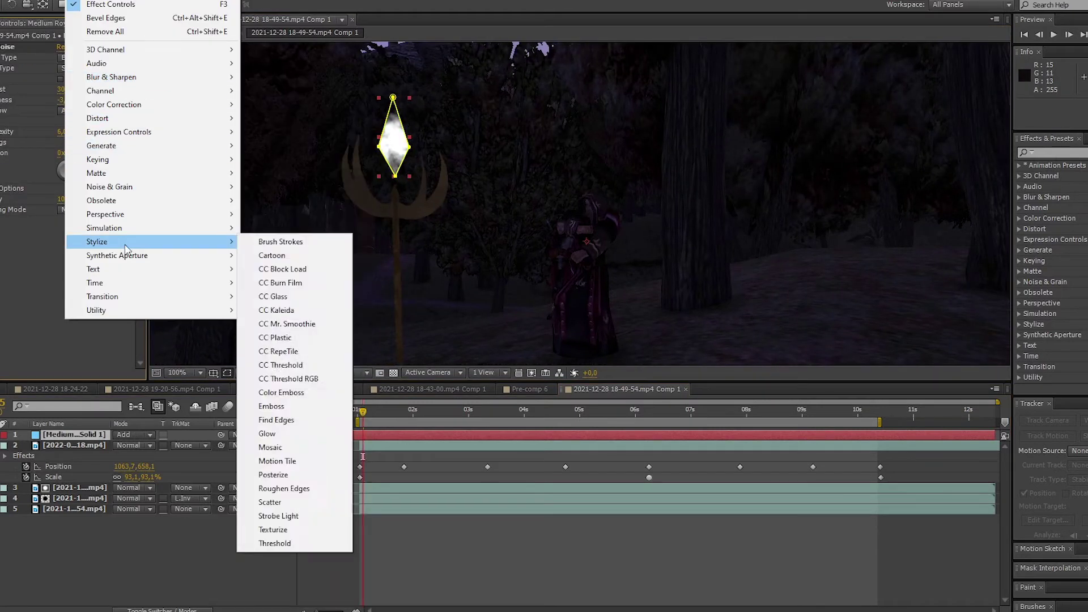
click(271, 406)
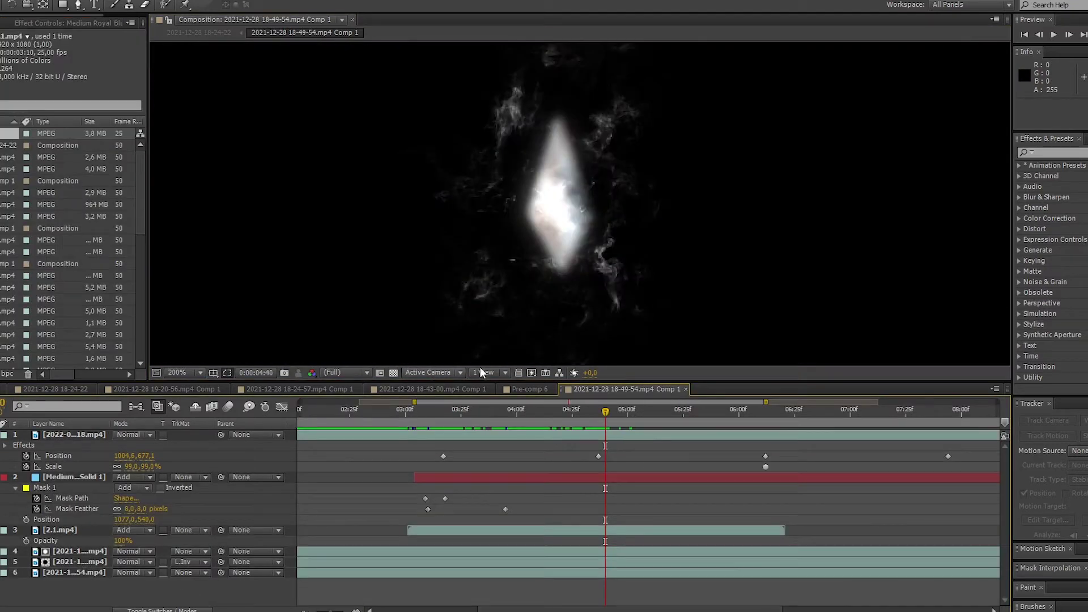
Mask Black Solid 7 around the diamond-shaped glow and pre-compose the Medium Royal Blue Solid 1 layer
scroll(491, 296, down, 4)
click(492, 409)
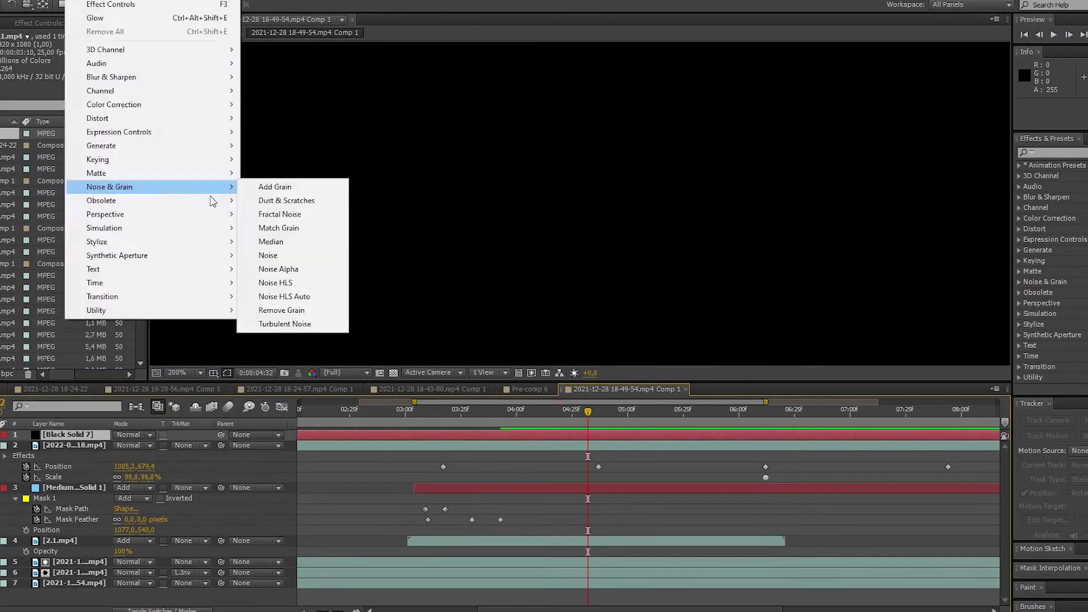
click(389, 223)
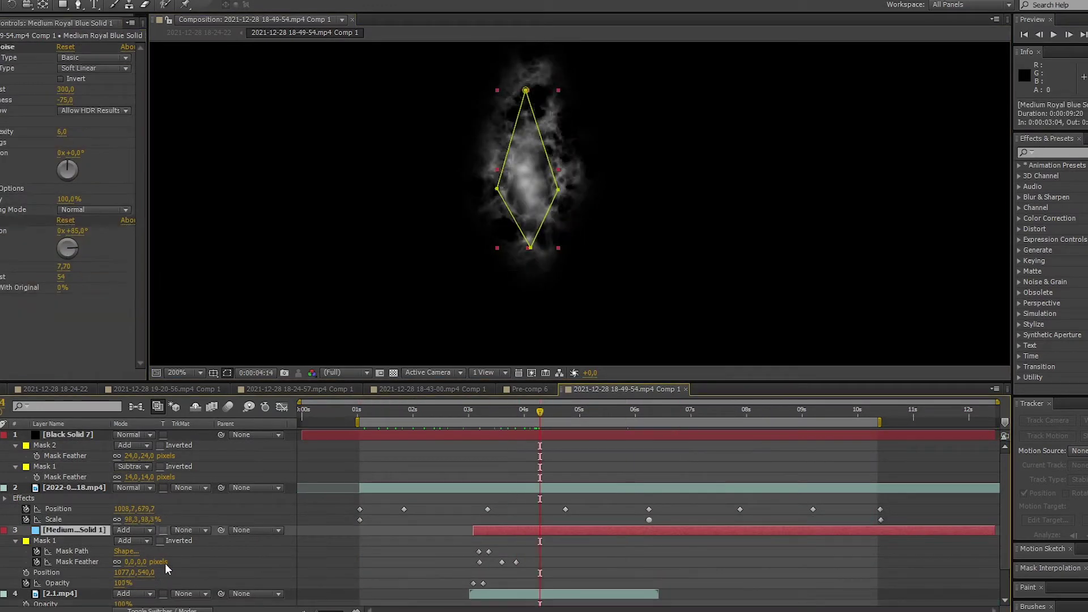
key(ctrl+shift+c)
click(105, 124)
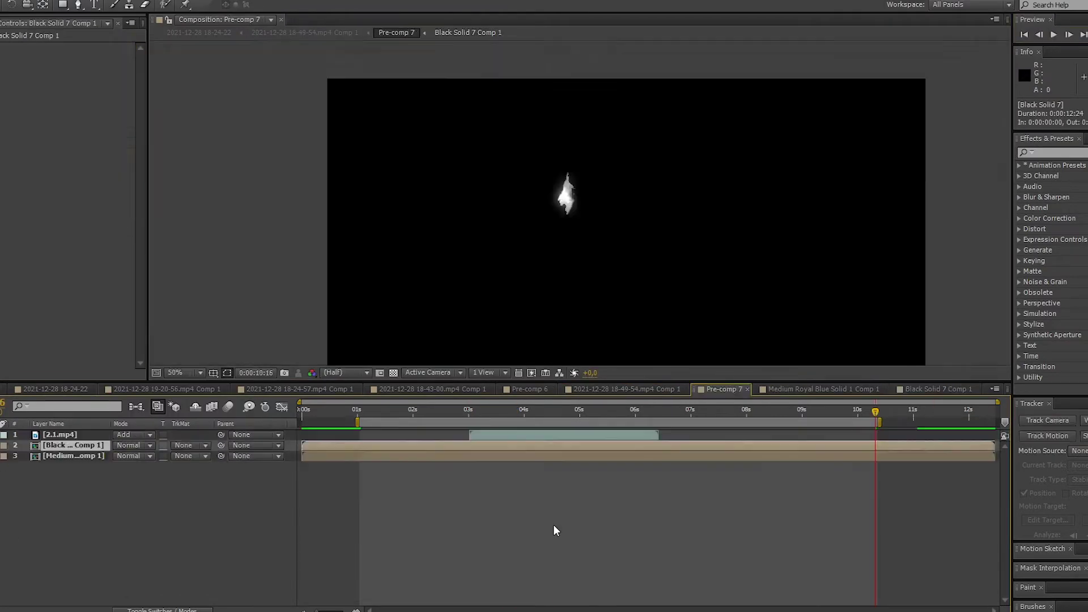
click(616, 390)
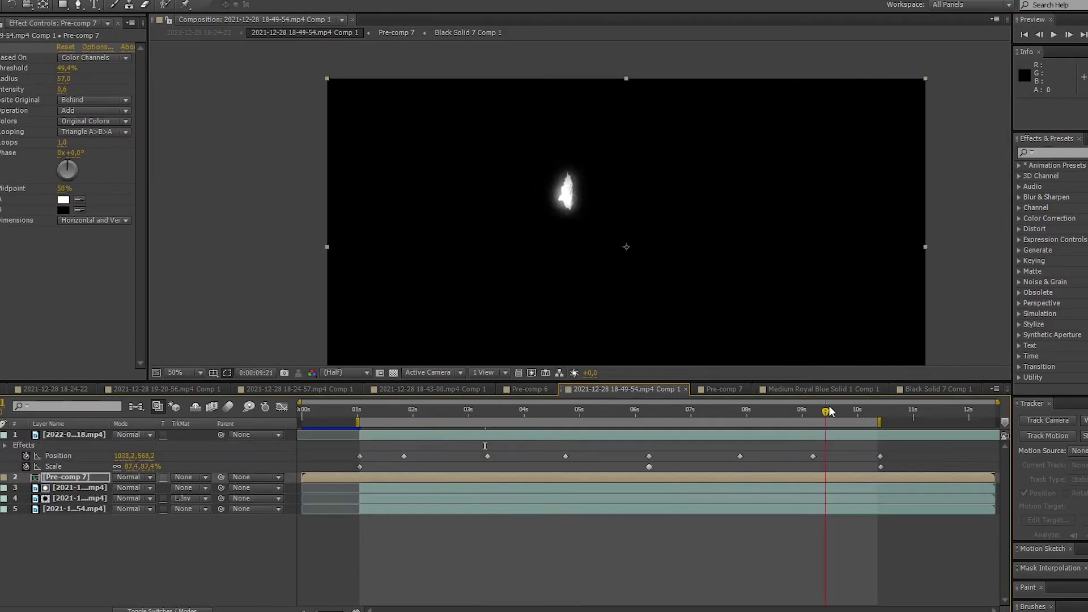
key(ctrl+d)
key(ctrl+alt+shift+e)
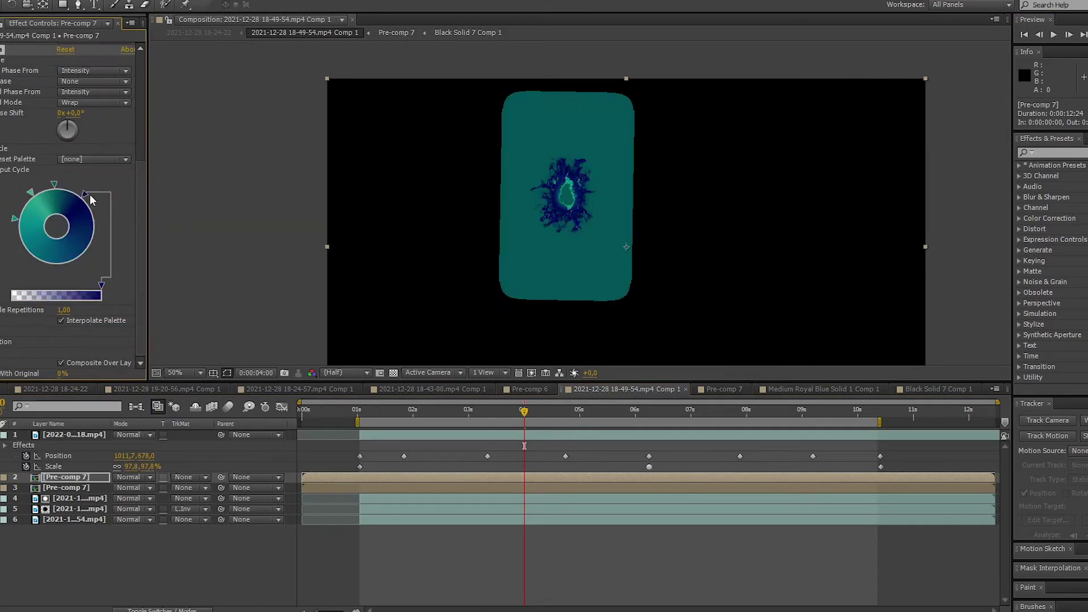
Recolor the Colorama output cycle on the Pre-comp 7 copy with white and teal color points
drag(23, 210, 14, 235)
double_click(15, 236)
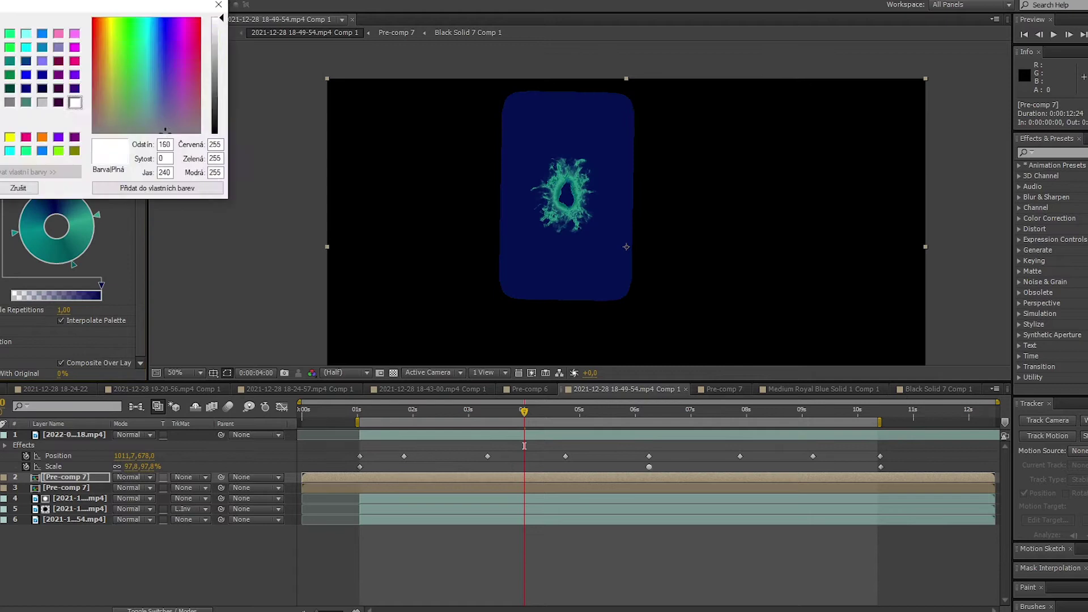
click(20, 184)
click(109, 71)
double_click(98, 220)
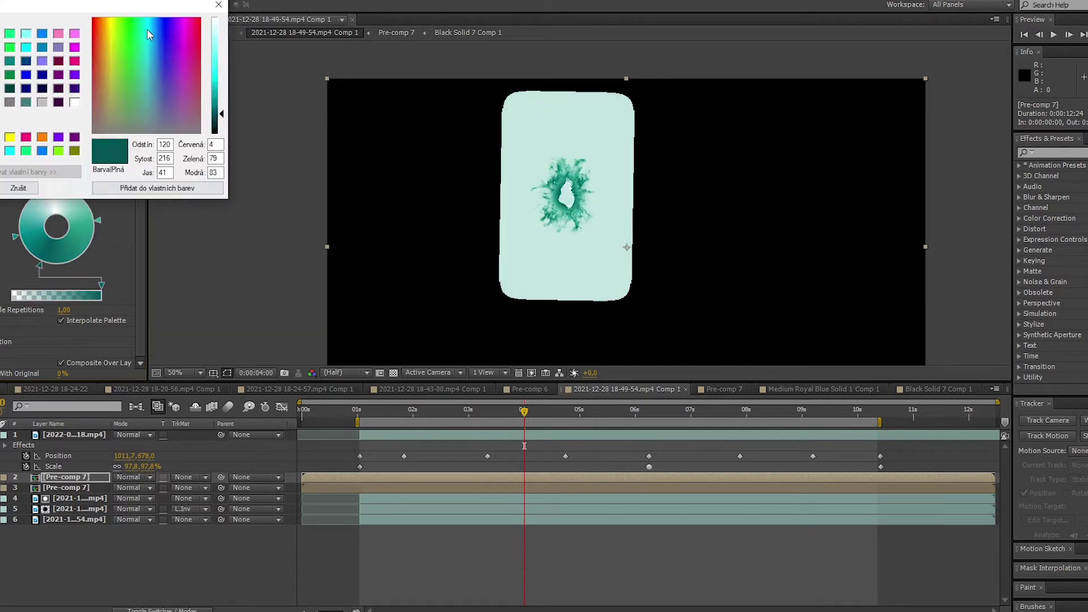
click(29, 187)
click(190, 488)
mouse_move(524, 412)
mouse_down()
mouse_move(480, 417)
mouse_move(530, 415)
mouse_up()
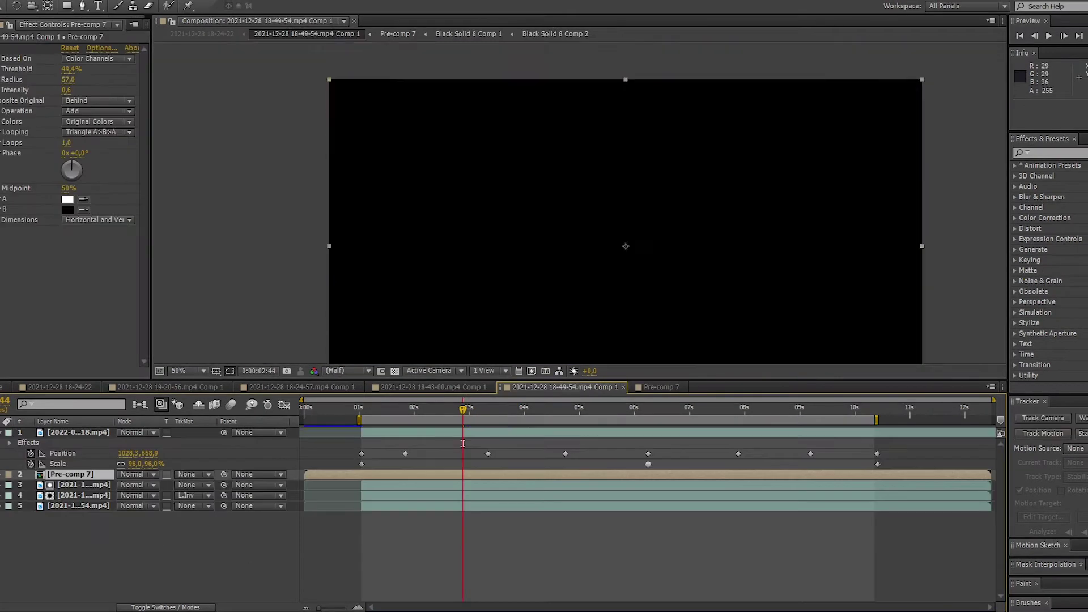
Preview the glow over the forest footage and shift the Pre-comp 7 layer slightly earlier in the timeline
click(136, 474)
click(176, 70)
key(KP_0)
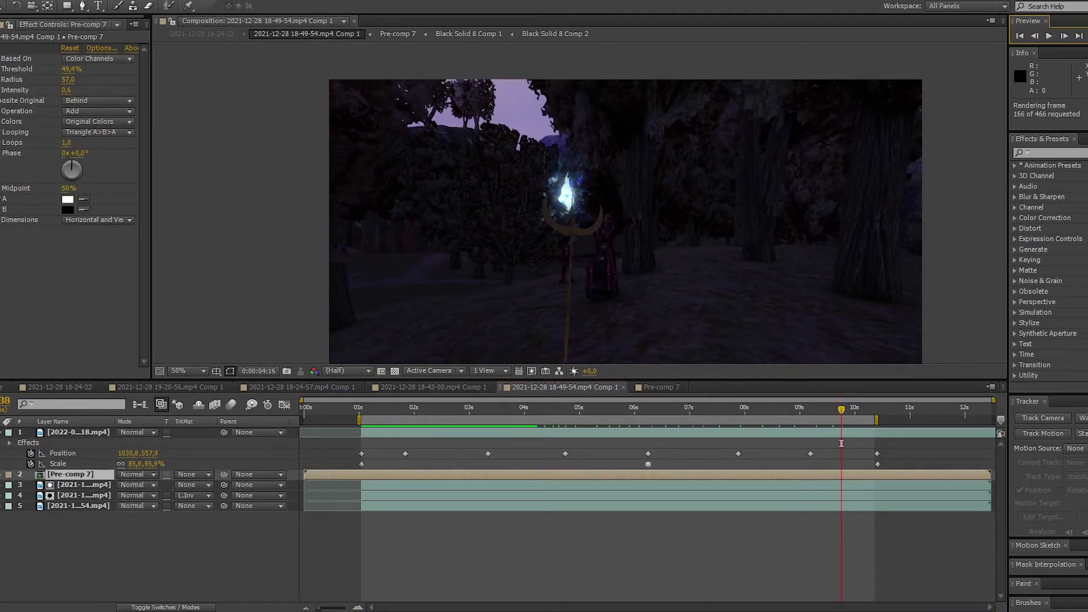
click(486, 409)
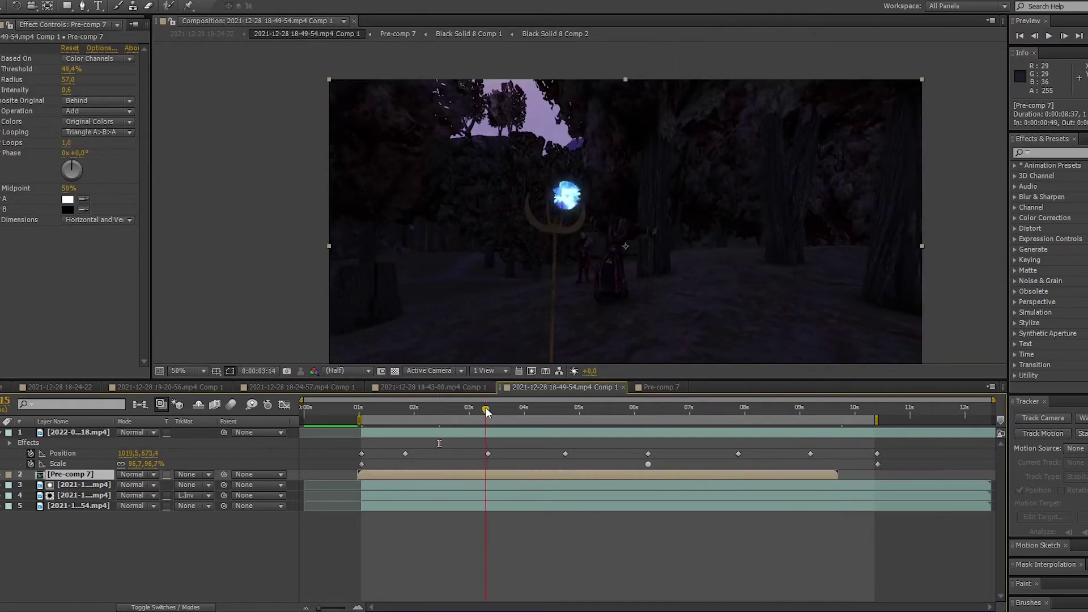
drag(518, 474, 510, 475)
key(KP_0)
Pre-compose the footage, masked copies and Pre-comp 7 glow layers into one composition
click(85, 508)
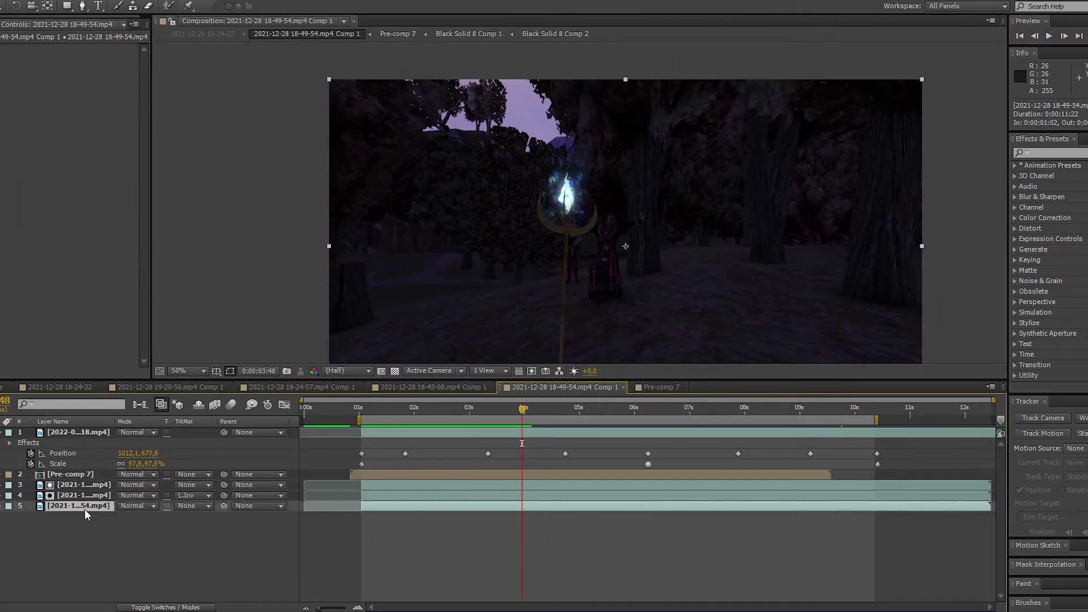
drag(588, 297, 543, 258)
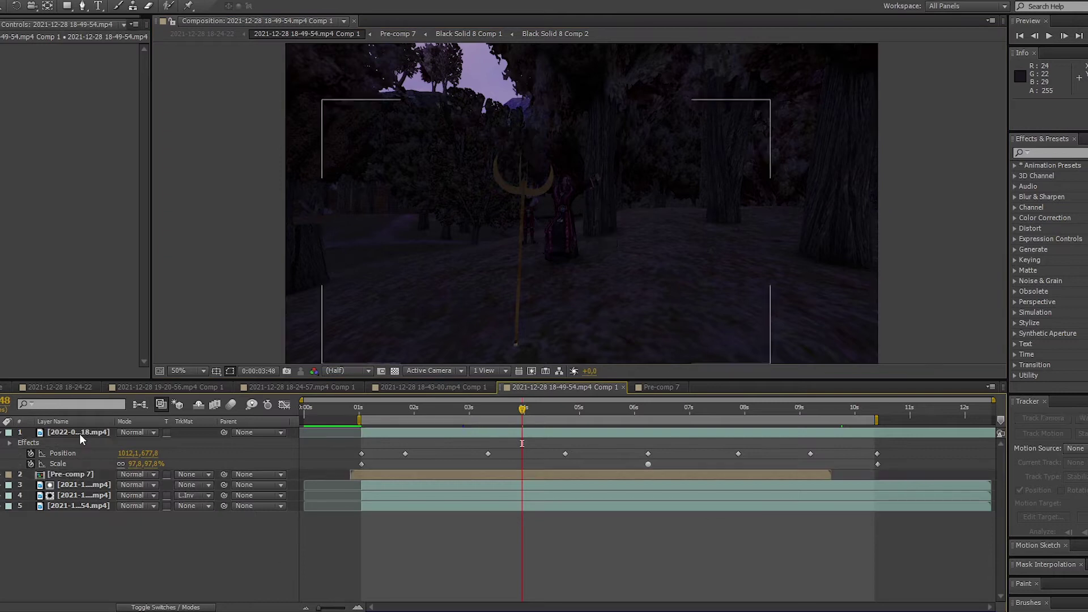
right_click(81, 439)
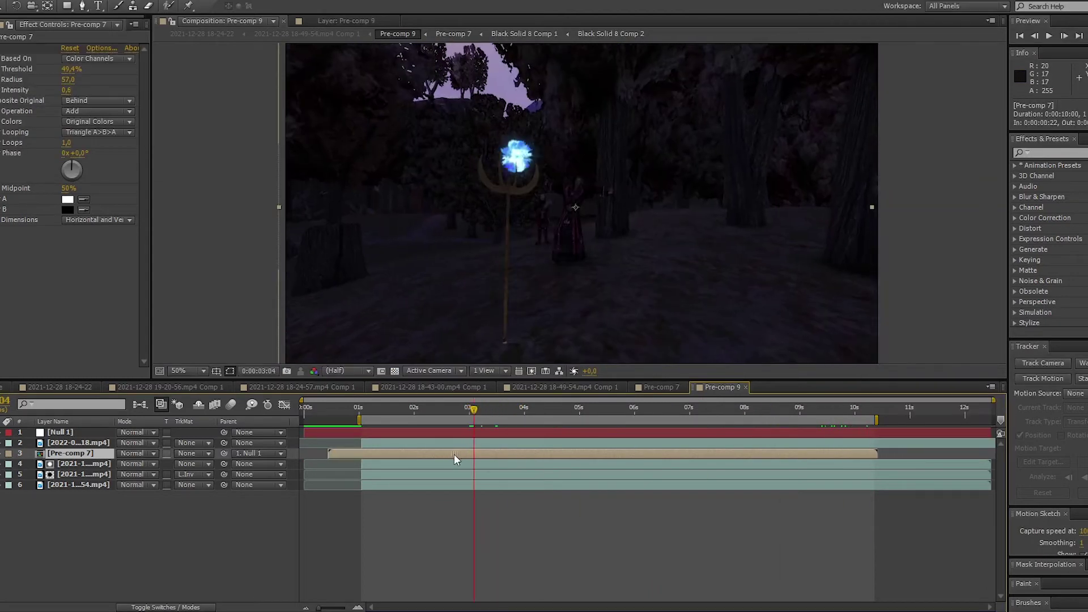
Keyframe Pre-comp 7's Position and Scale so the glow follows the staff, with a scale of 76% near the clip's end
key(u)
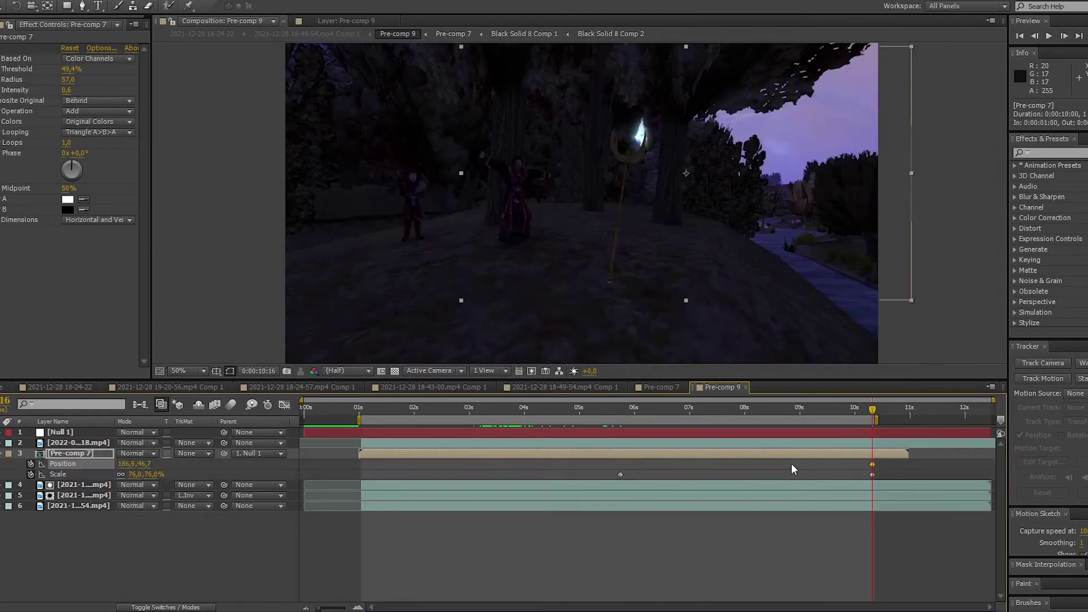
click(563, 409)
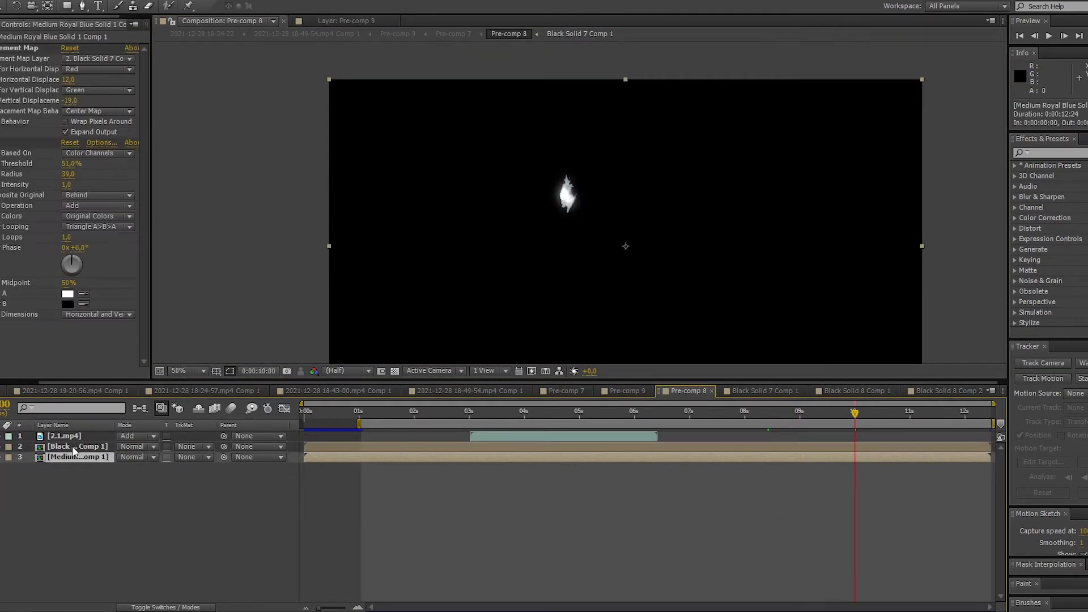
Try the Direction expressions wiggle(15,50) and wiggle(15,150) on the Advanced Lightning effect of Black Solid 9
click(99, 90)
click(101, 159)
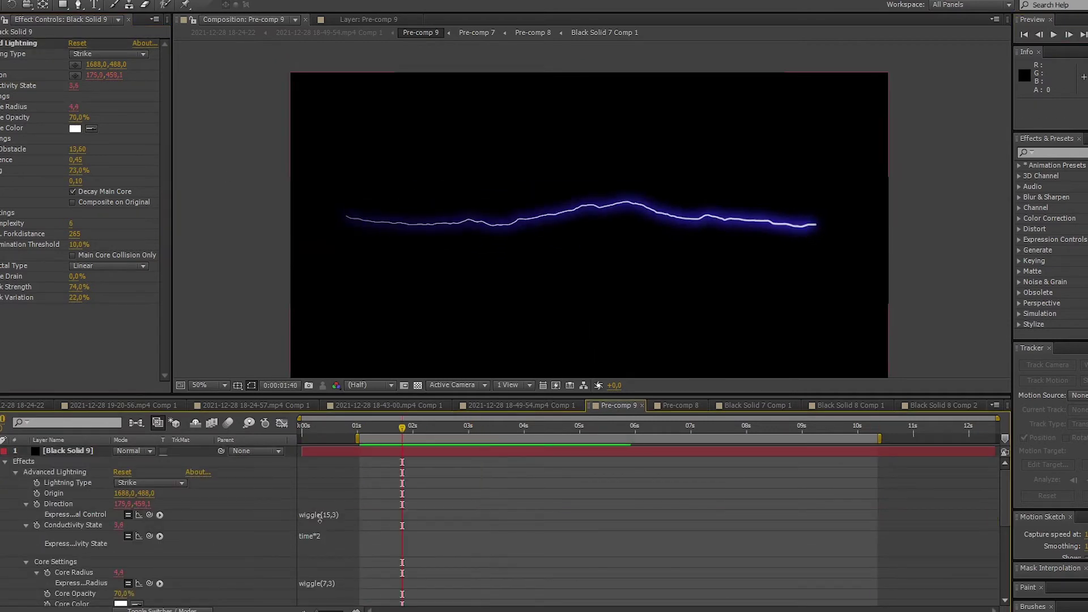
click(320, 515)
key(BackSpace)
text(50)
click(103, 157)
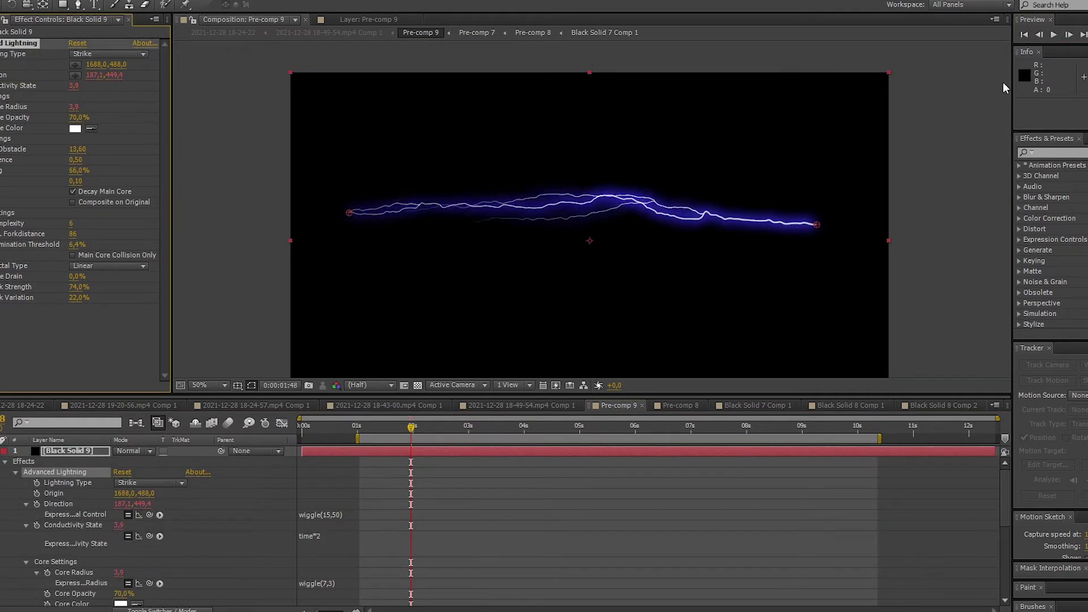
click(319, 515)
text(wiggle(5,150))
click(103, 156)
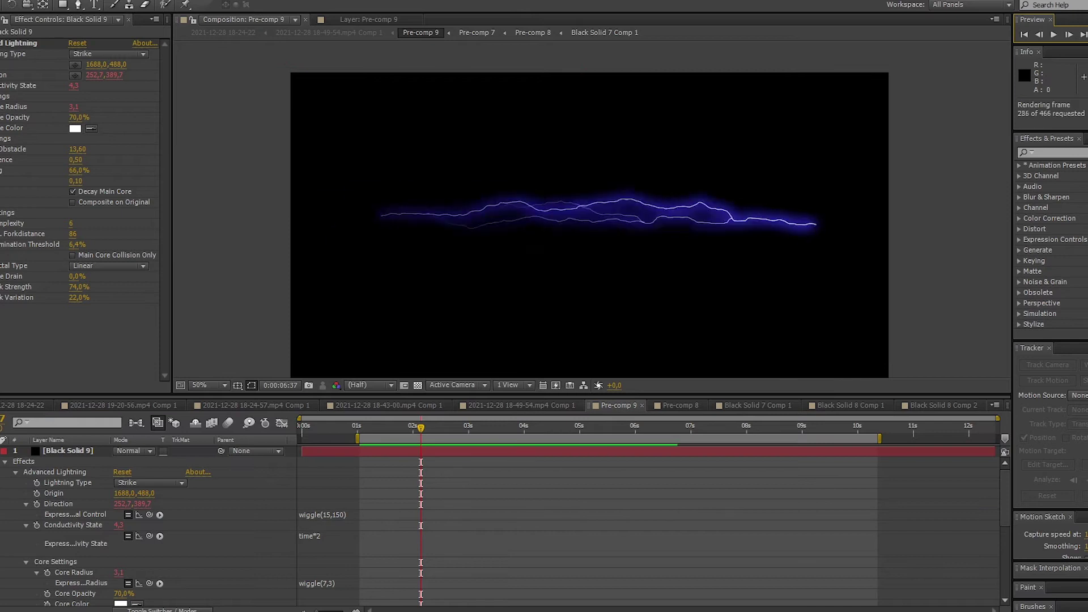
Set the lightning's Direction expression to wiggle(5,50) and its Forking to 3%, and scrub through the animation
click(319, 515)
text(wiggle(5,50))
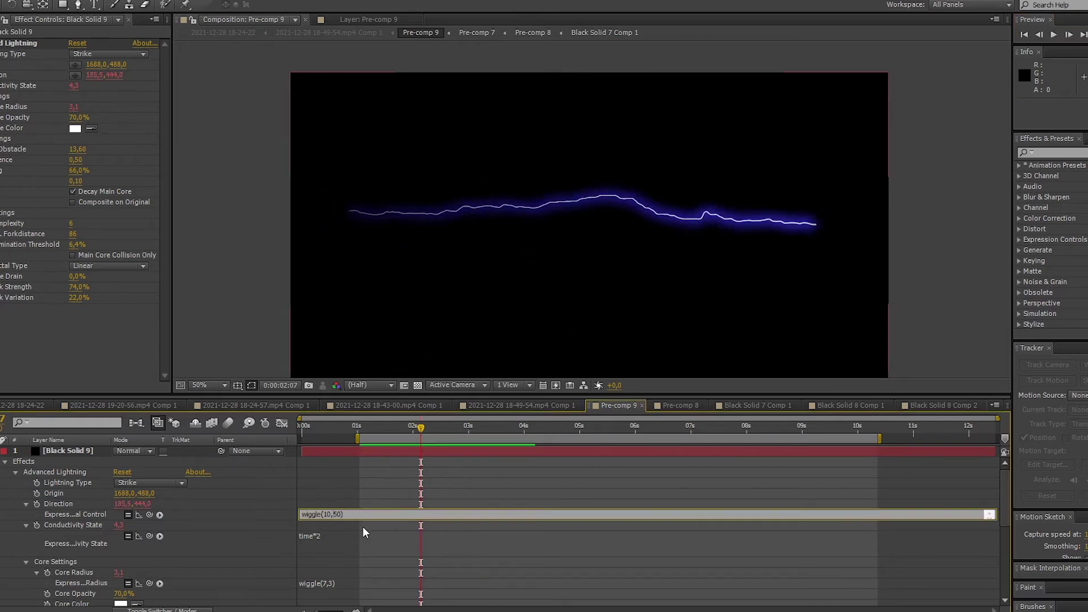
click(104, 157)
click(78, 170)
text(0)
key(Return)
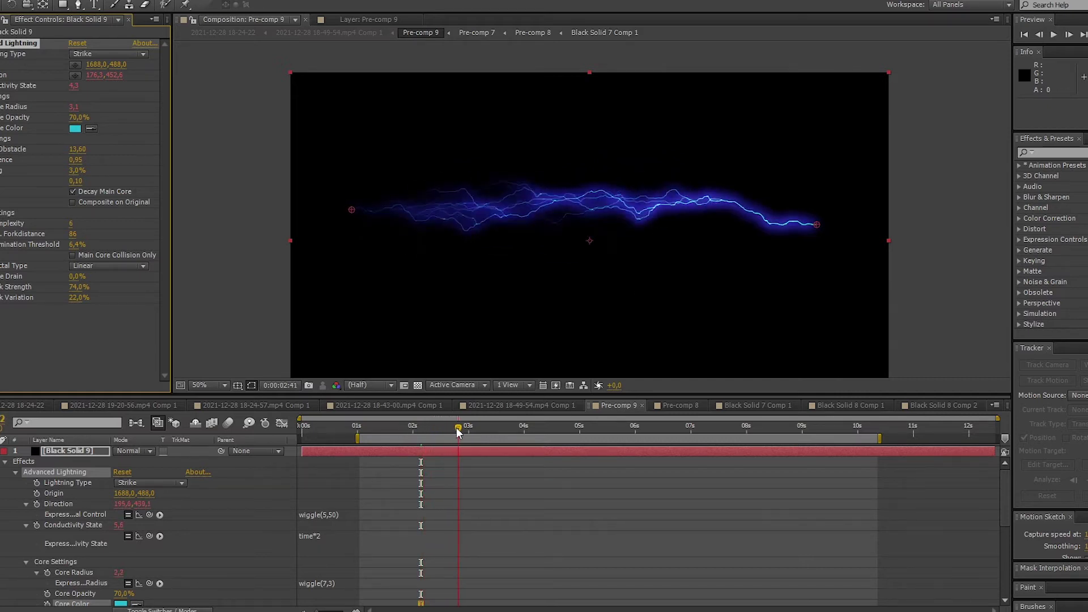
drag(458, 432, 464, 432)
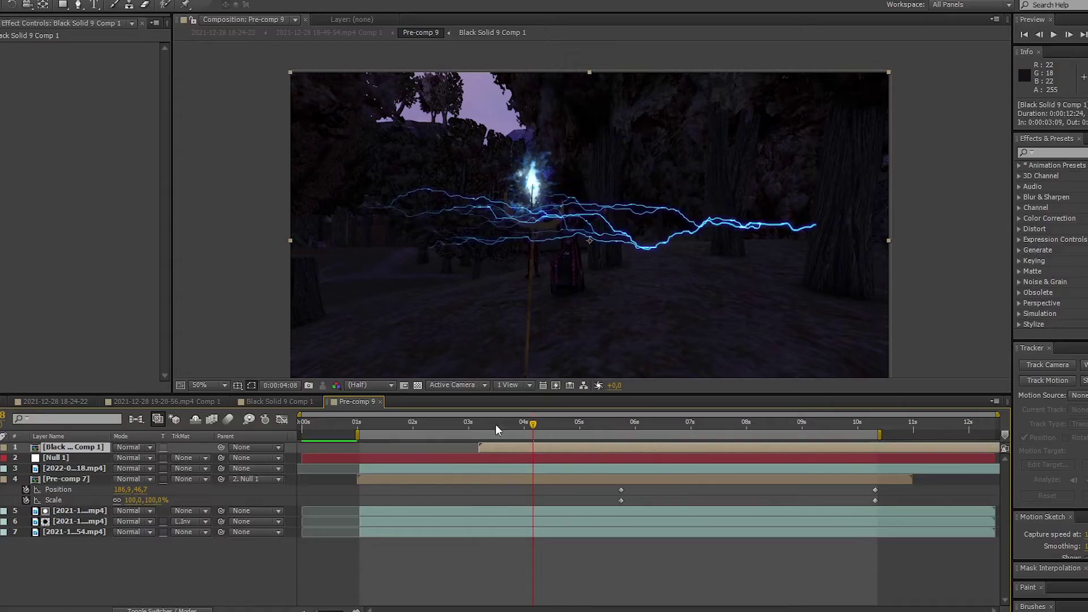
Move the Black Solid 9 Comp 1 lightning layer below Pre-comp 7 and apply the Glow effect to it
drag(487, 432, 513, 432)
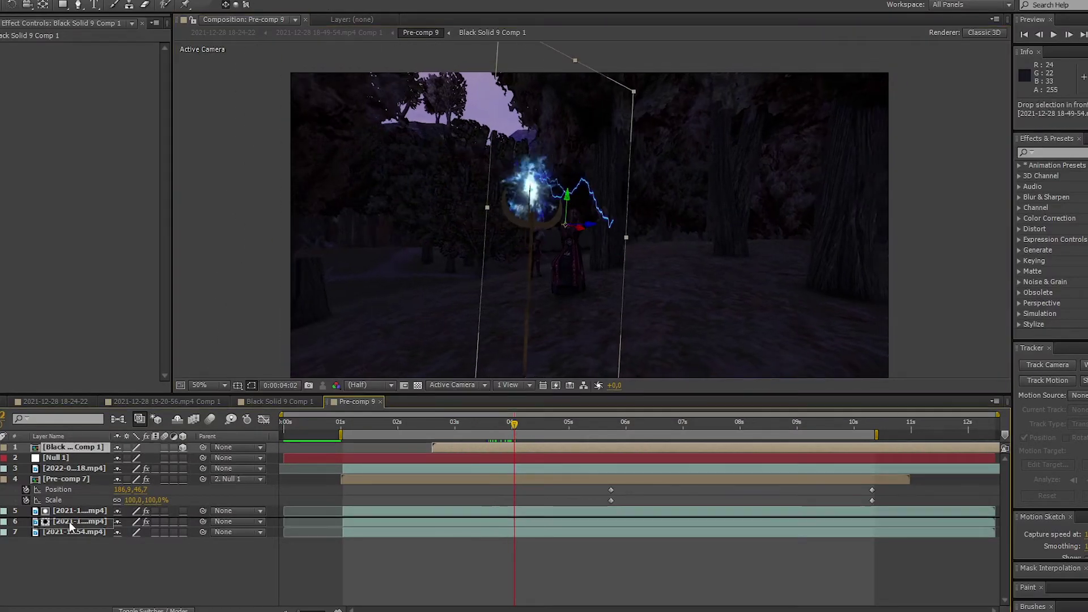
drag(73, 447, 73, 500)
drag(453, 433, 531, 432)
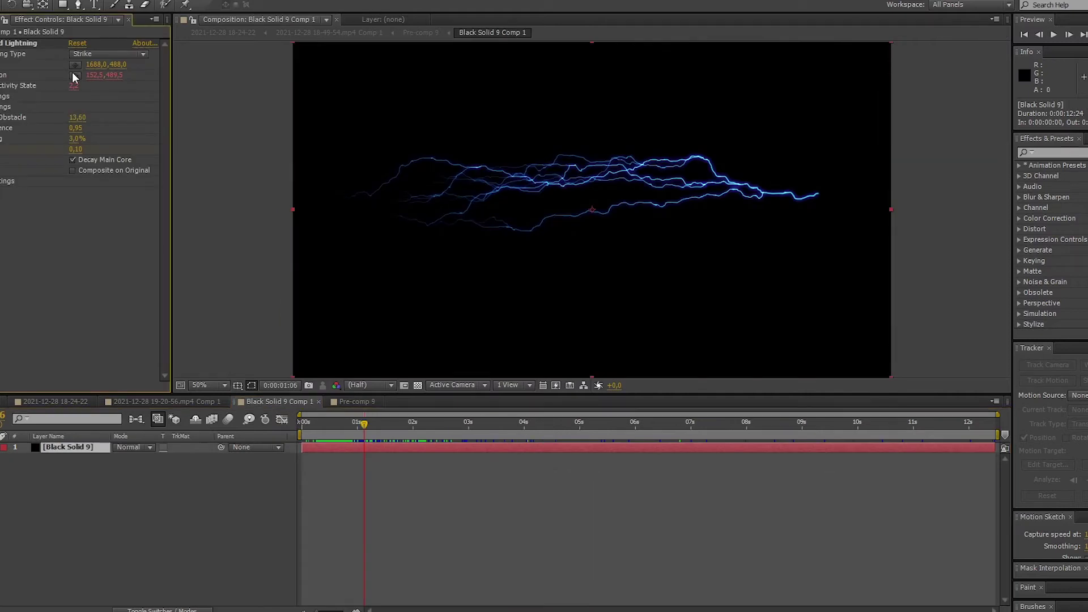
double_click(79, 448)
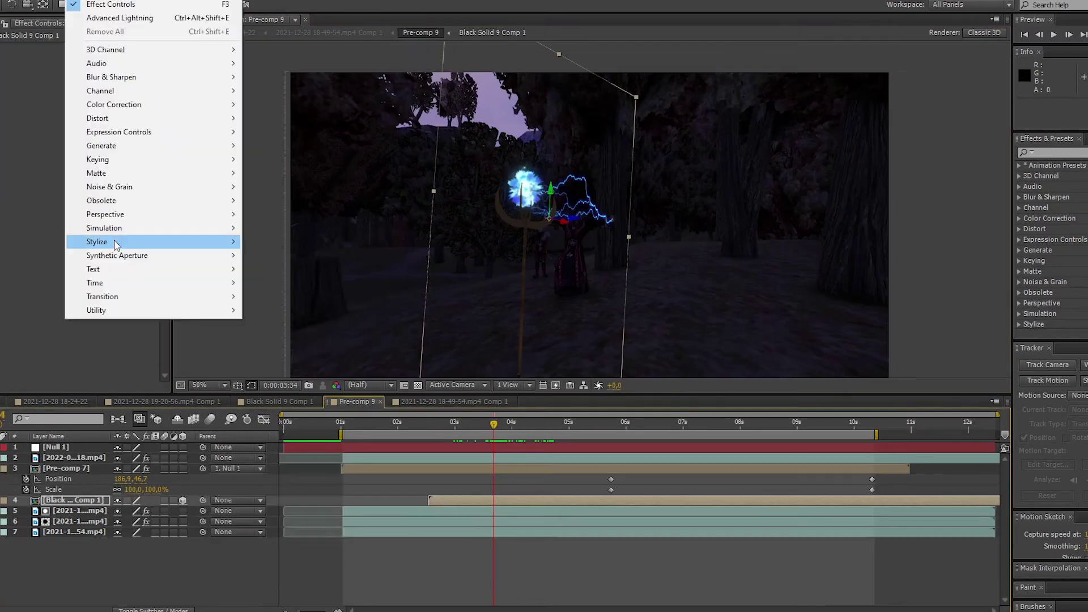
click(340, 298)
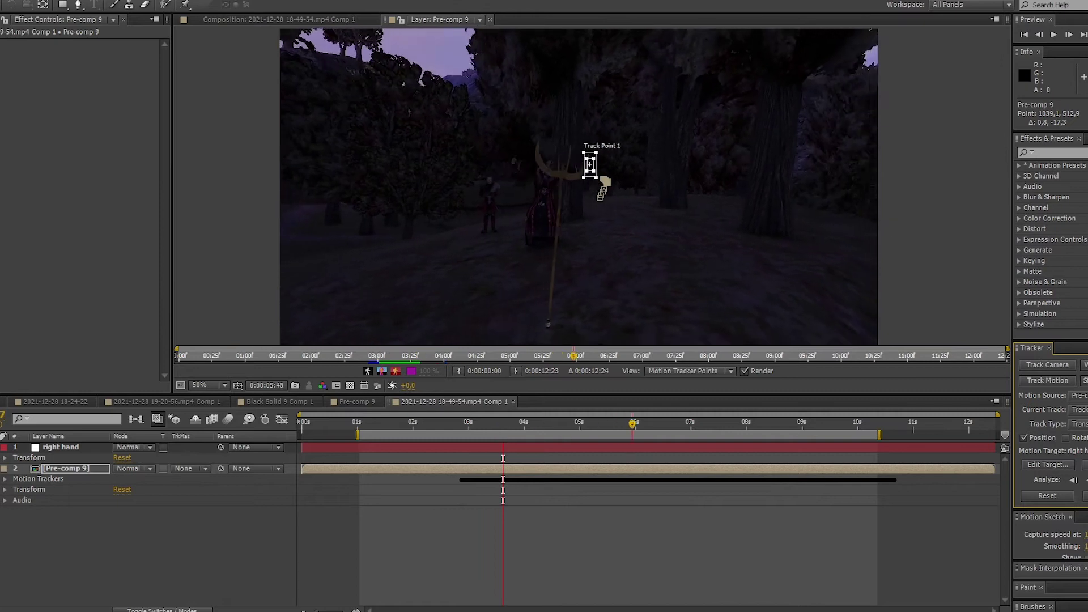
Add a null object named left hand and track the character's left hand in Pre-comp 9 for it
scroll(676, 229, up, 7)
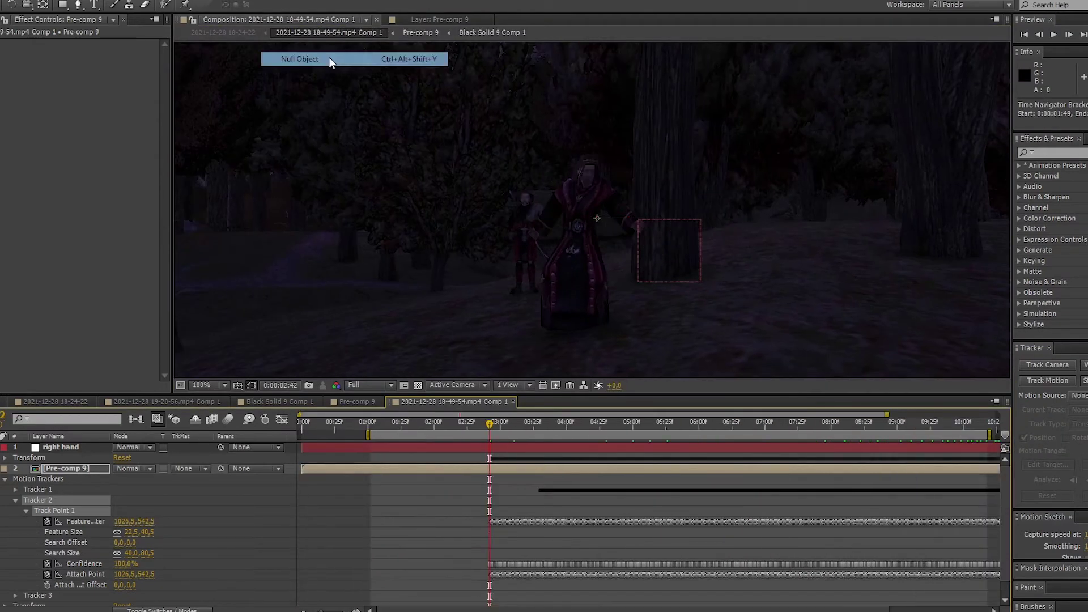
click(330, 60)
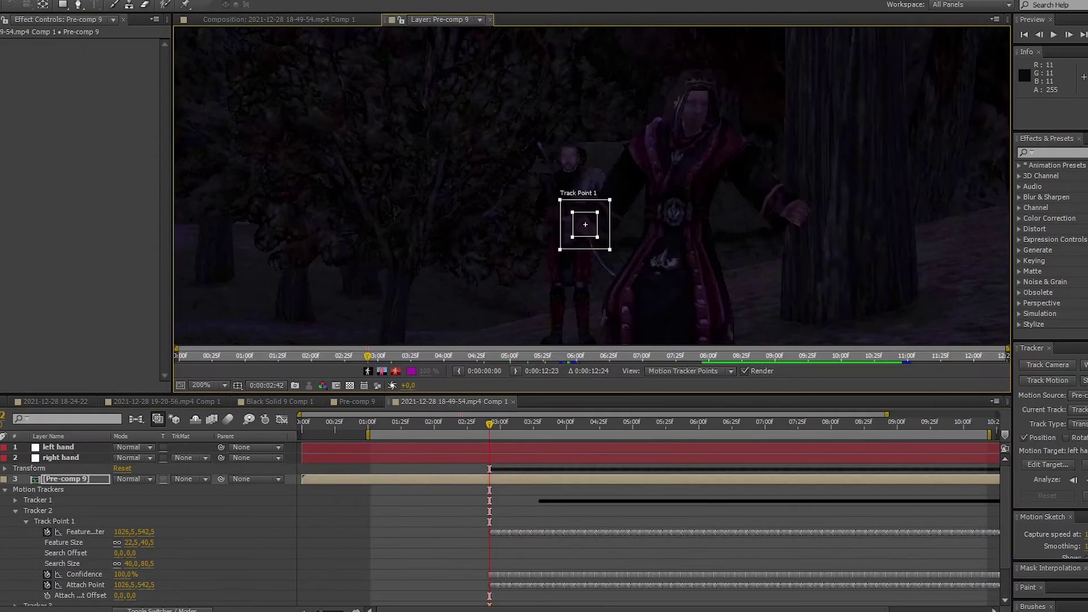
drag(492, 417, 616, 426)
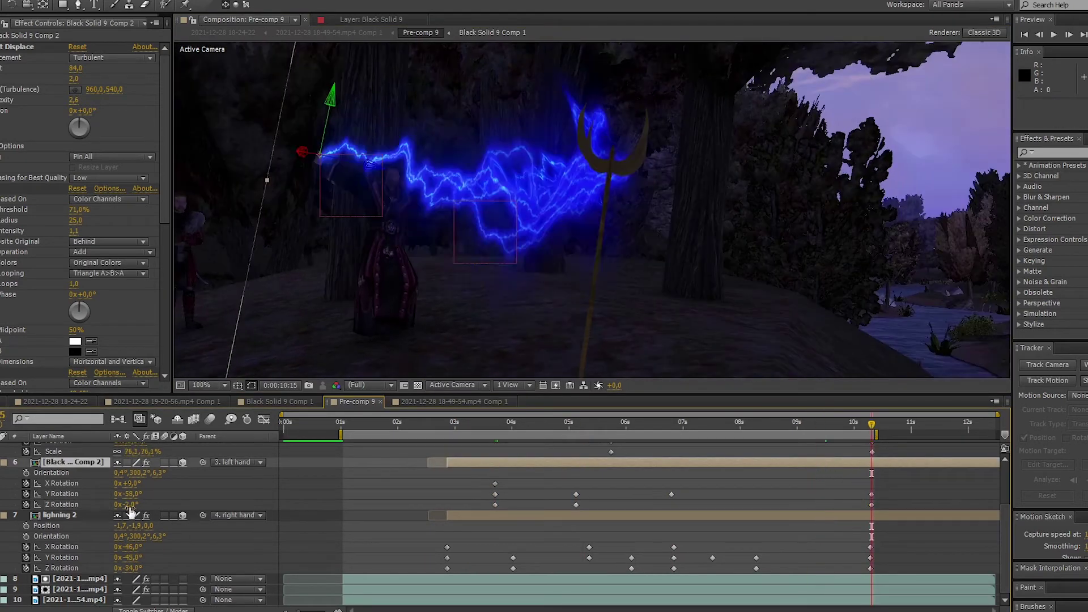
Reduce the Forking of the Advanced Lightning effect inside Black Solid 9 Comp 2
drag(870, 425, 672, 427)
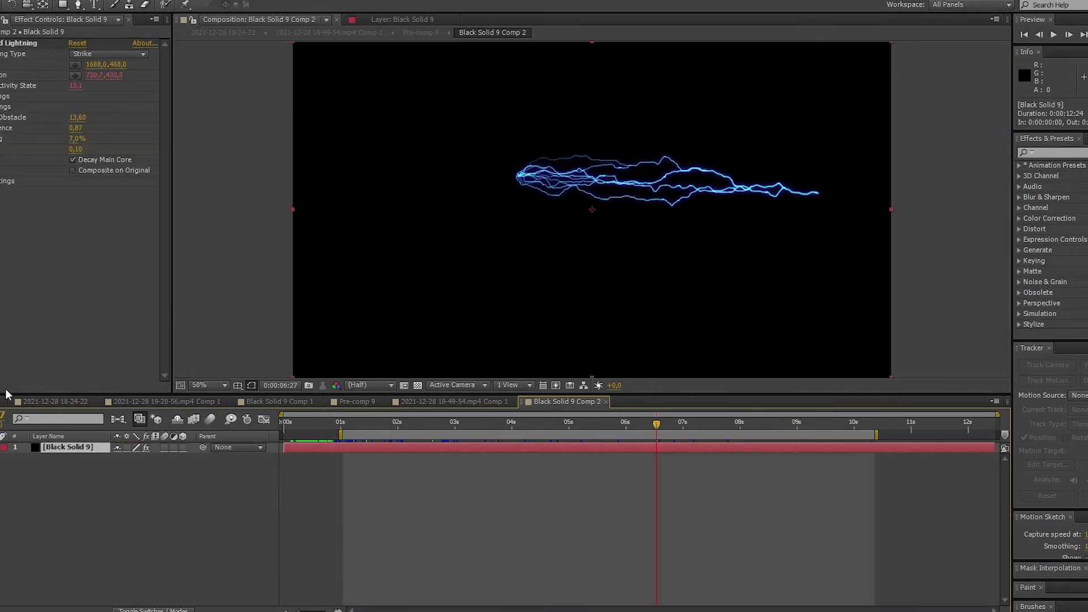
key(u)
drag(76, 138, 65, 142)
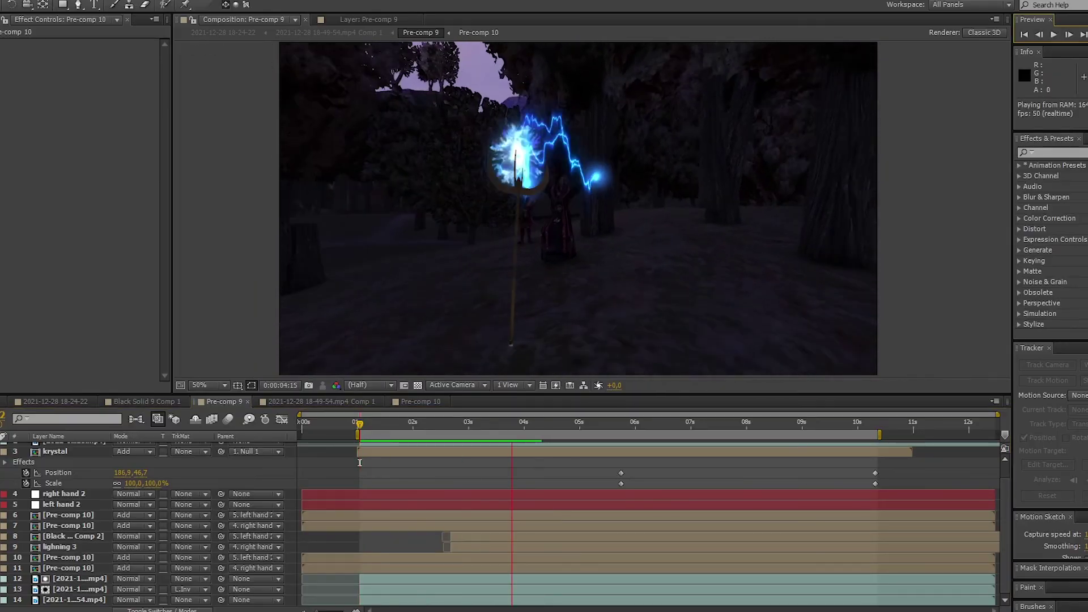
Add a Z Rotation keyframe at about 6 seconds on the Black Solid 9 Comp 2 lightning layer and preview it
key(r)
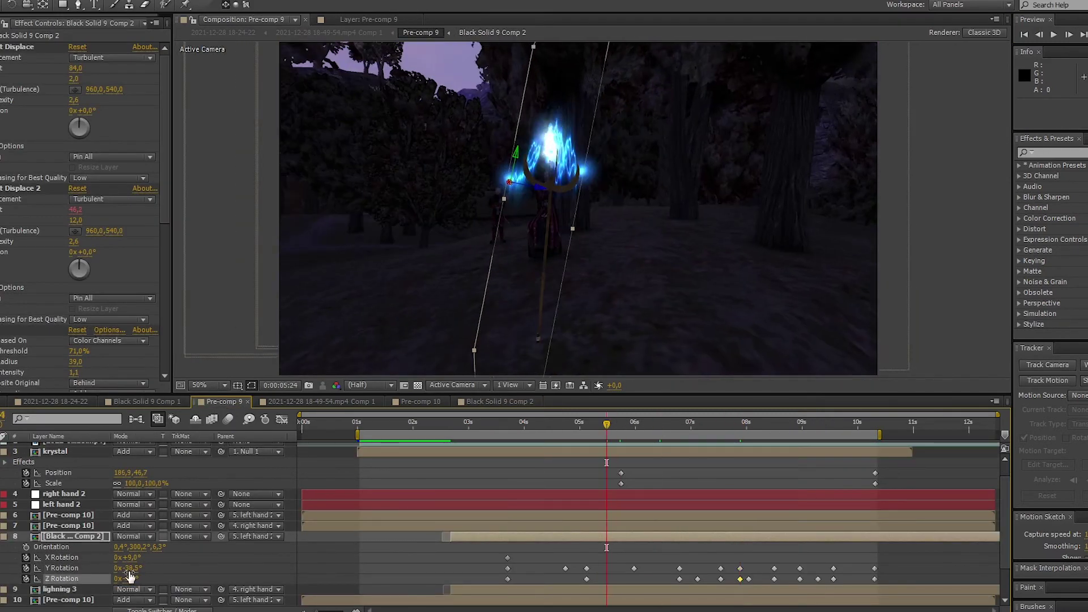
click(634, 425)
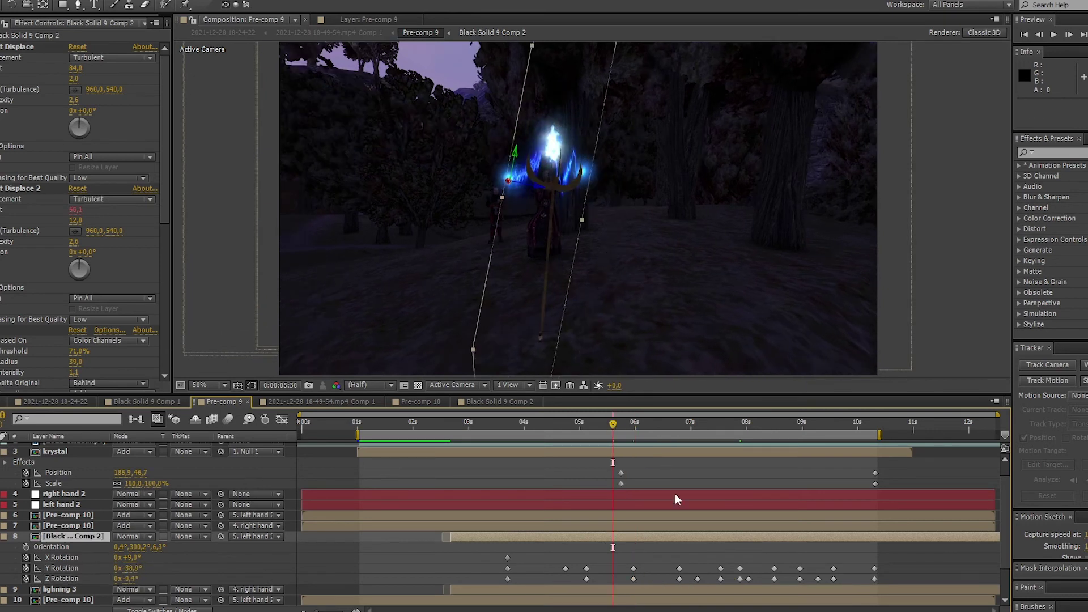
key(KP_0)
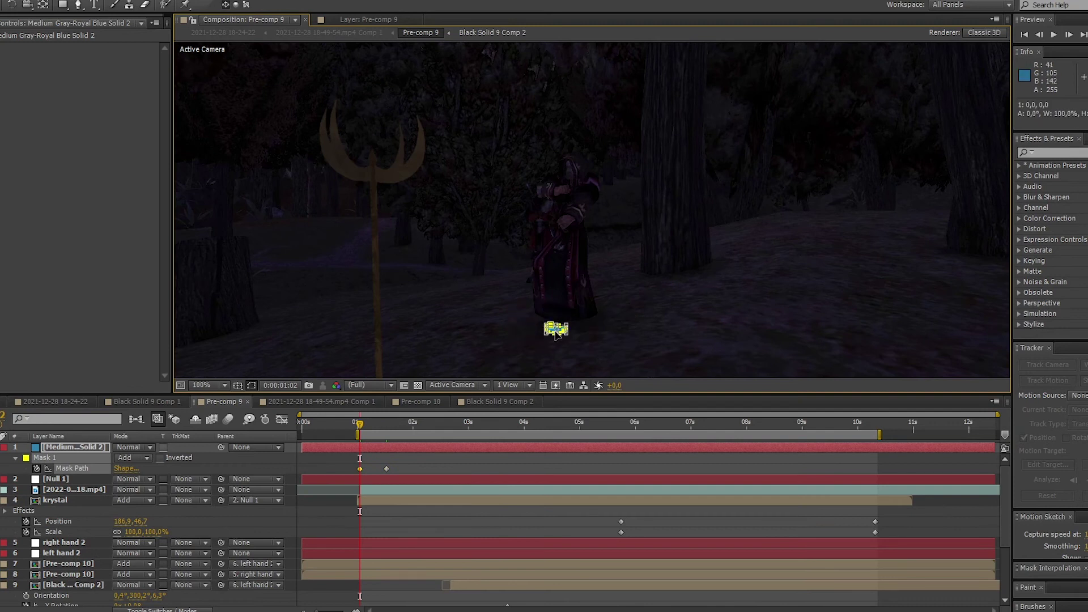
Keyframe the blue solid's Mask Path over the ground around the staff and blend it as a soft glow in Add mode
key(space)
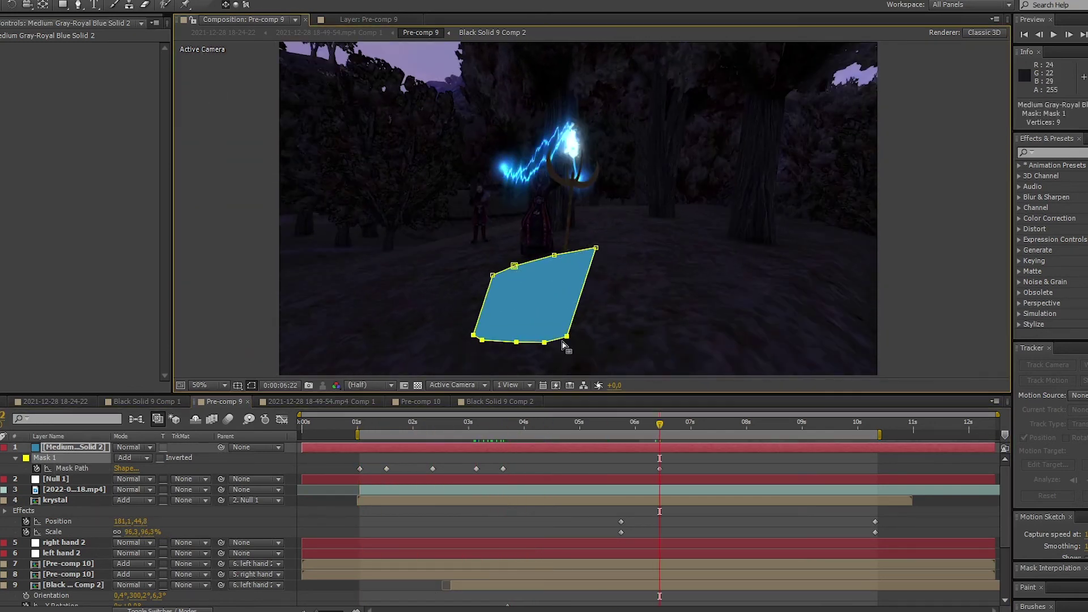
click(616, 424)
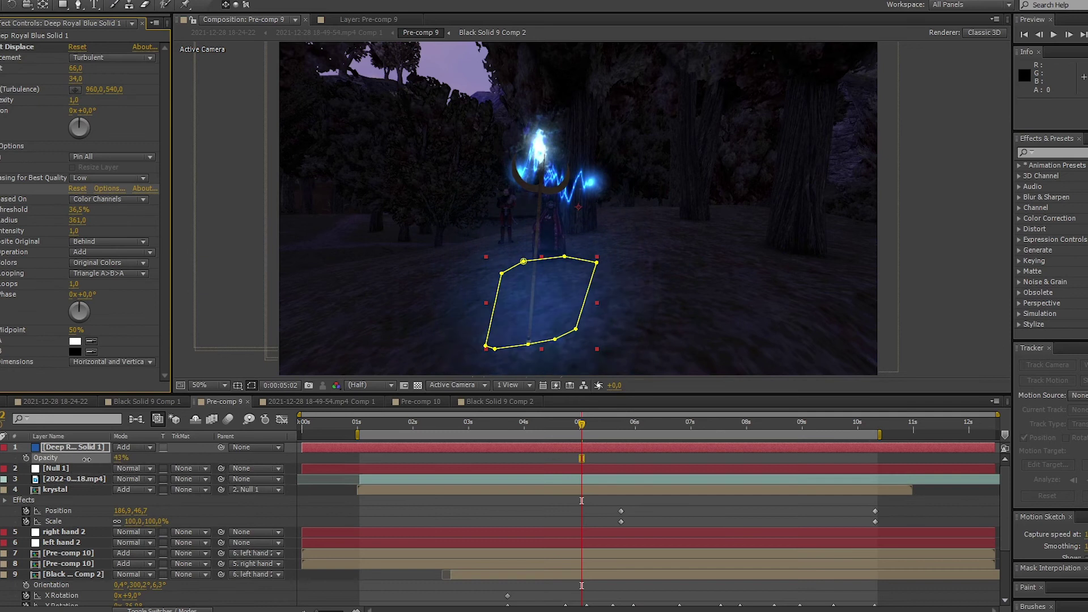
key(space)
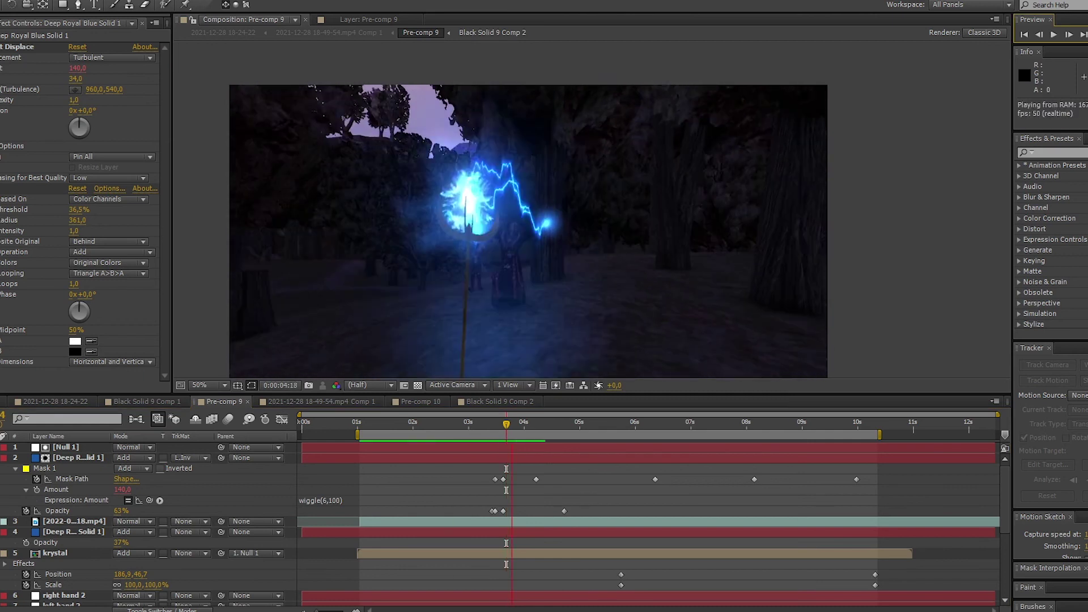
Retime the upper blue glow solid's Mask Path keyframes, set its Amount expression to wiggle(6,100) and preview the result
click(496, 480)
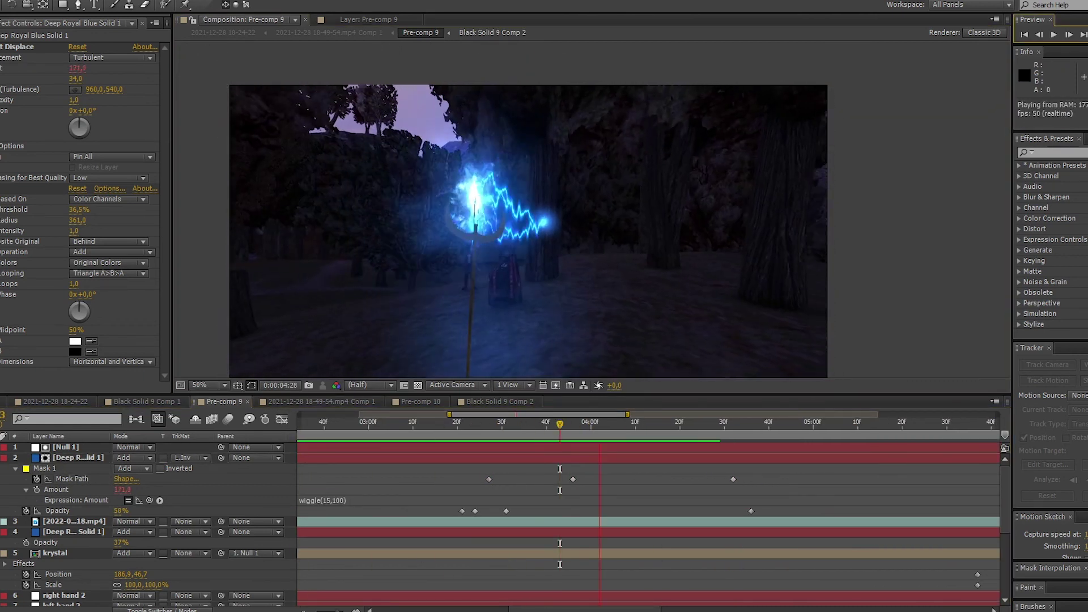
click(329, 501)
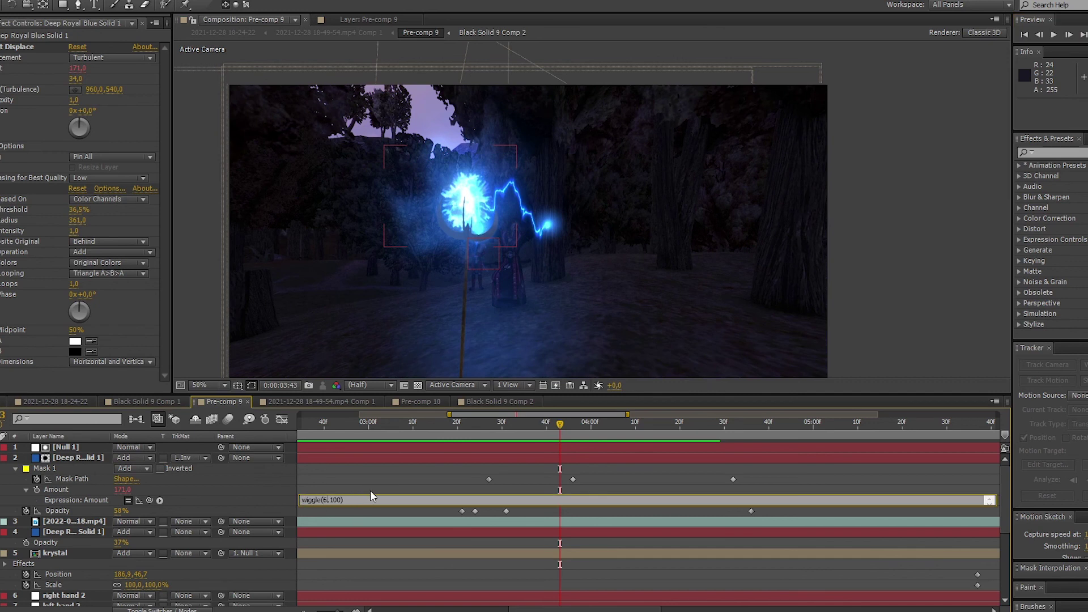
key(KP_Enter)
key(KP_0)
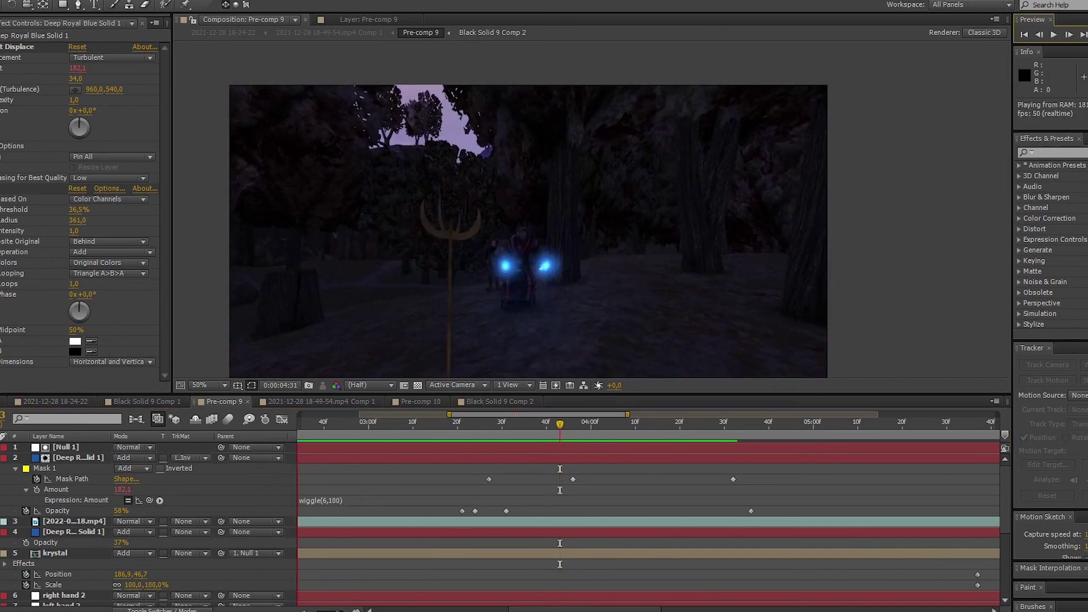